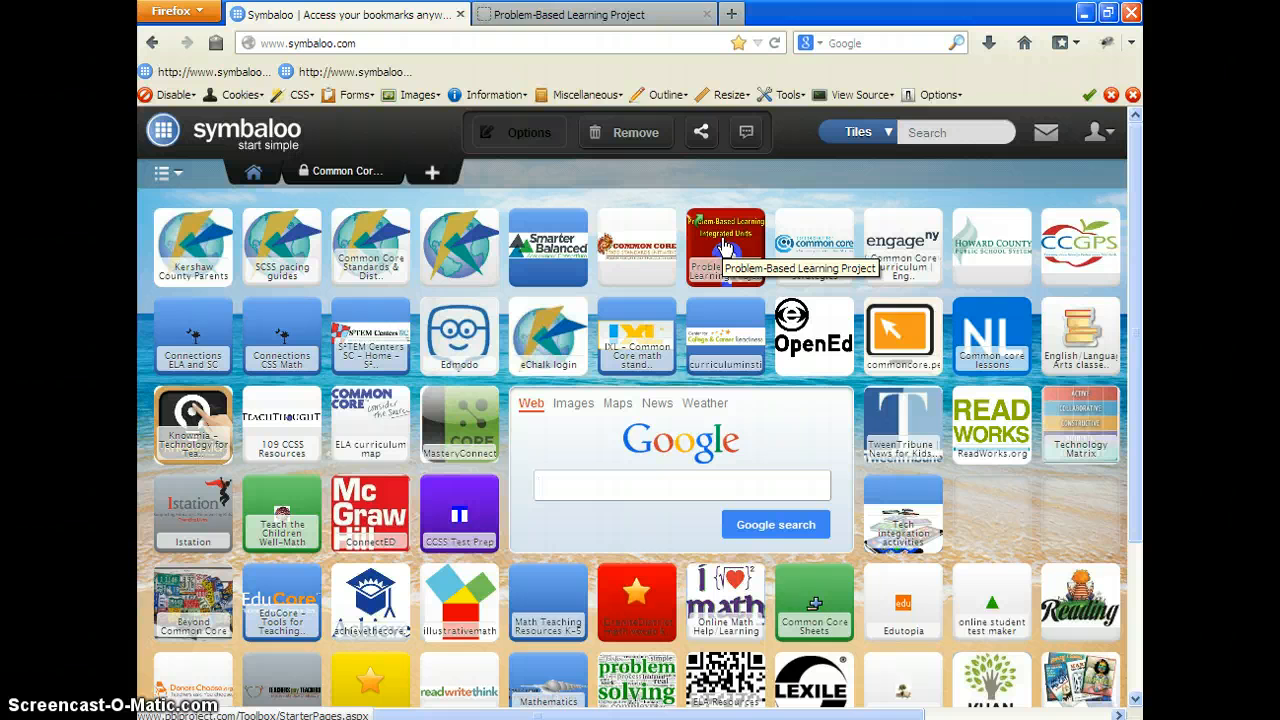
Step: Switch to the Problem-Based Learning Project page and log in with the account's e-mail and password
click(614, 15)
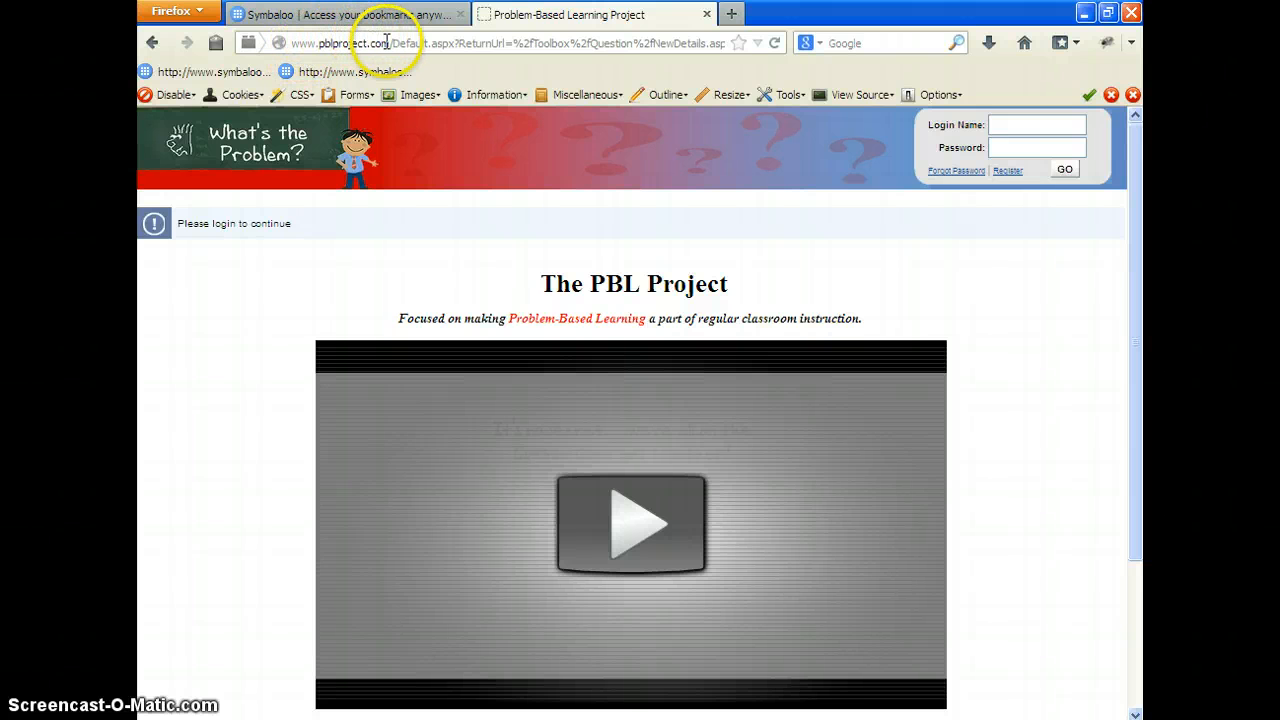
click(996, 121)
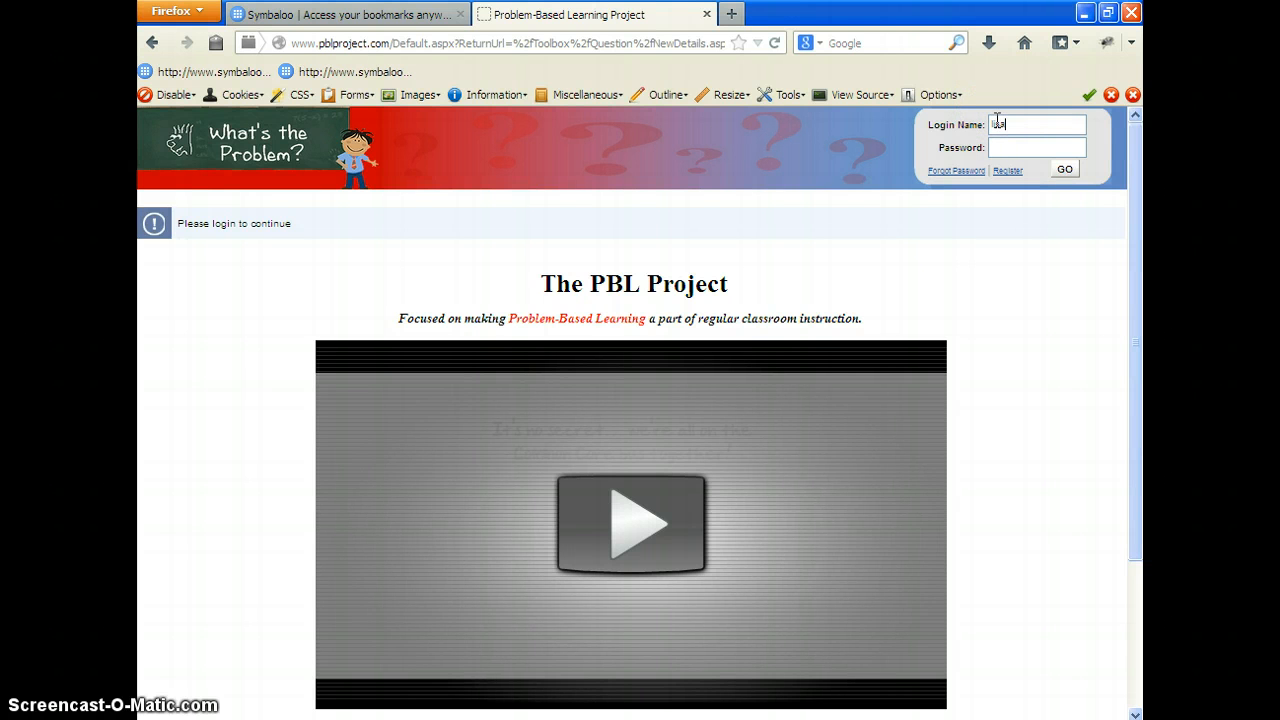
key(Return)
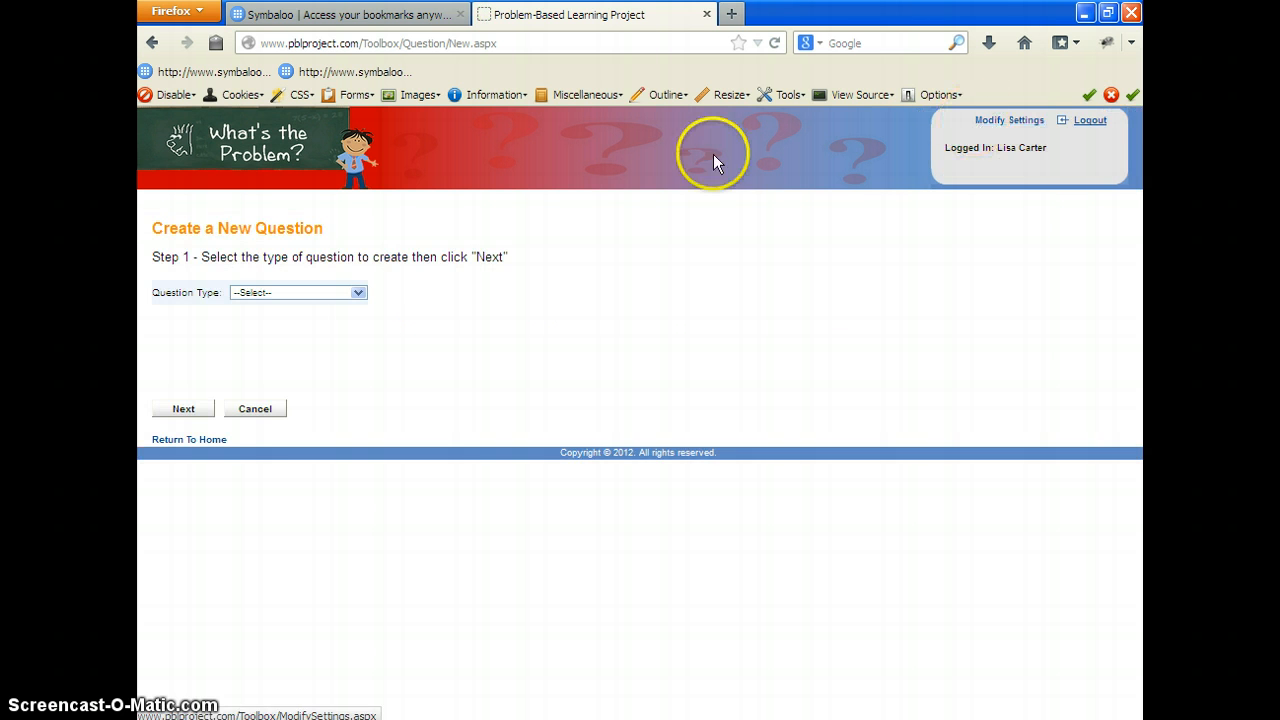
Step: Return to the site's home page, go to the Teacher Toolbox, and start creating a question
click(285, 152)
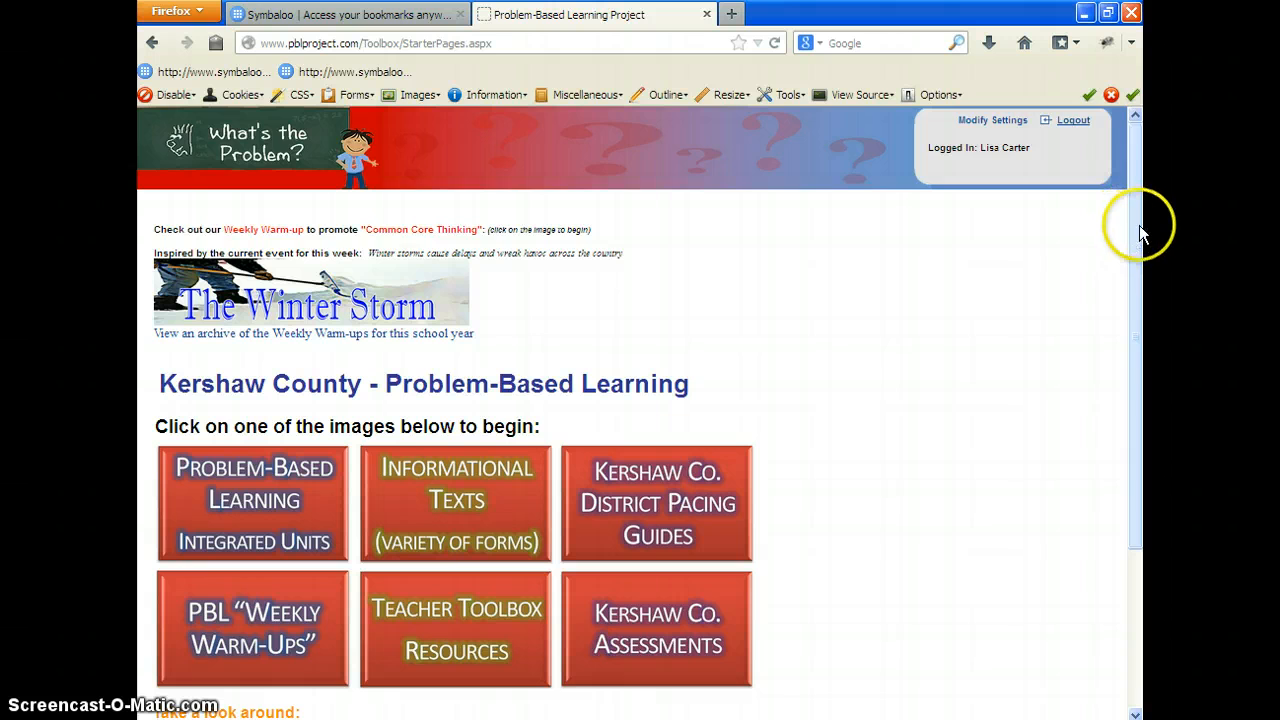
drag(1140, 232, 1137, 349)
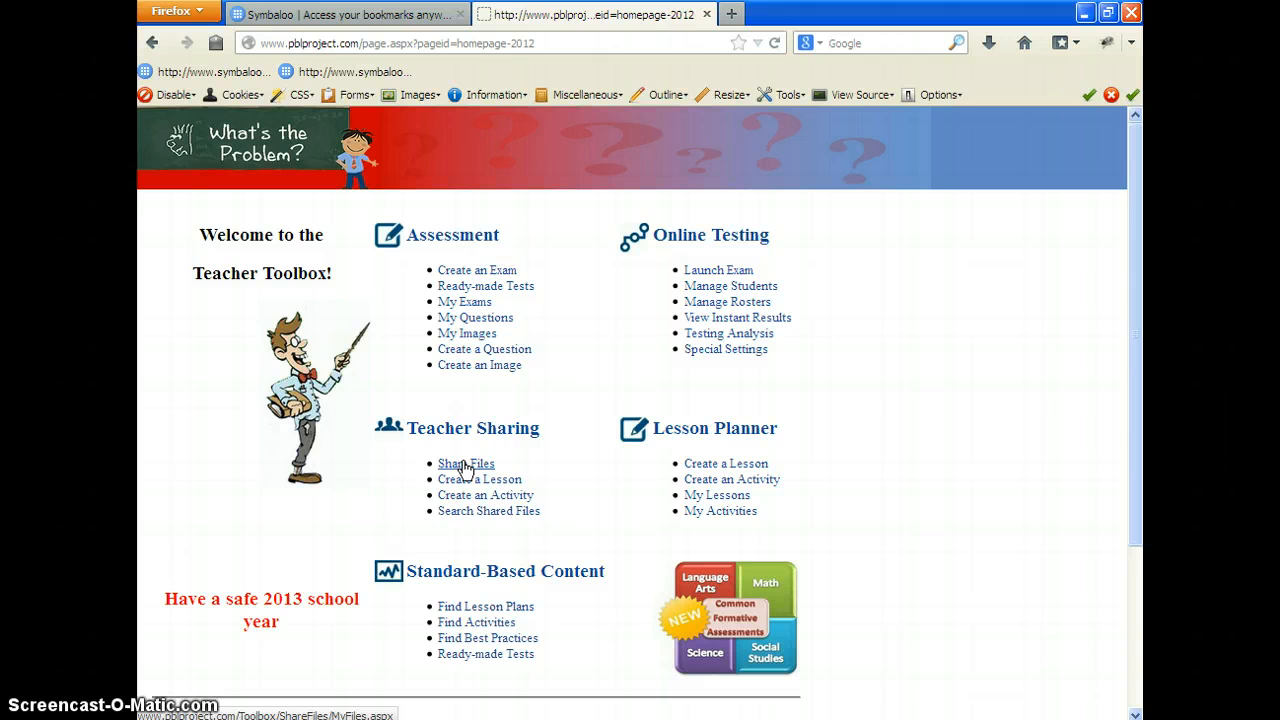
click(465, 465)
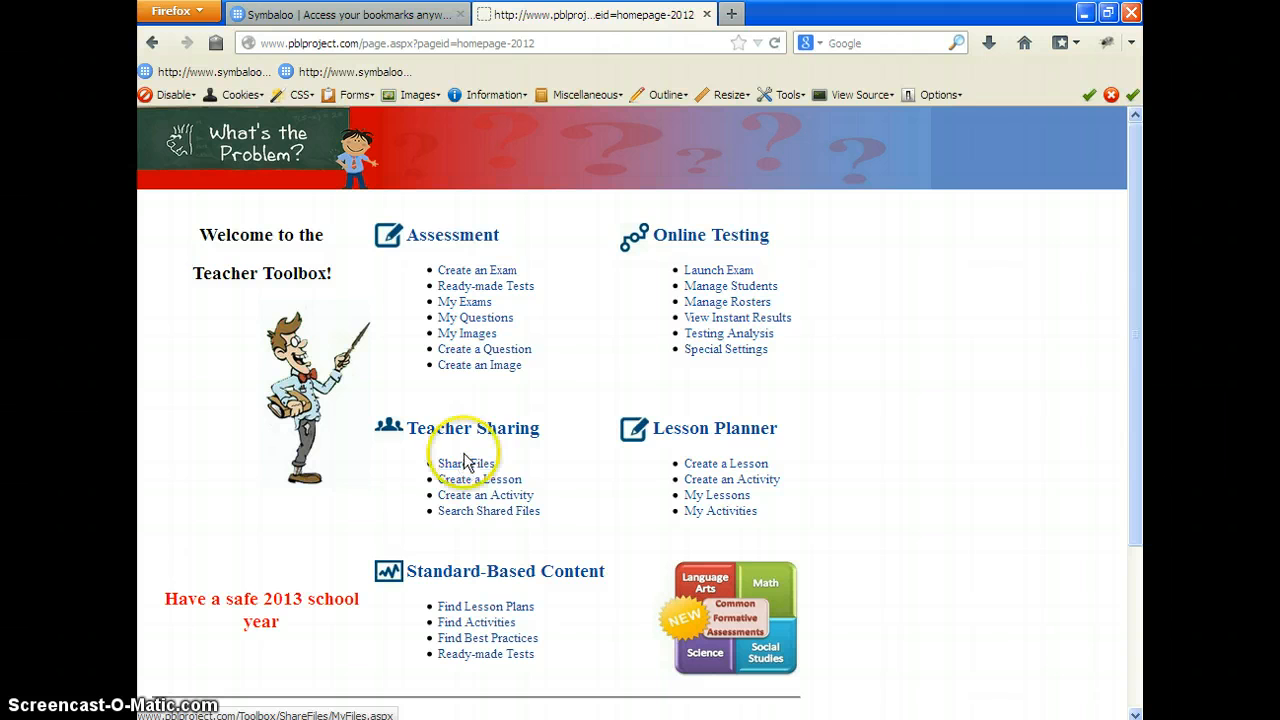
click(517, 356)
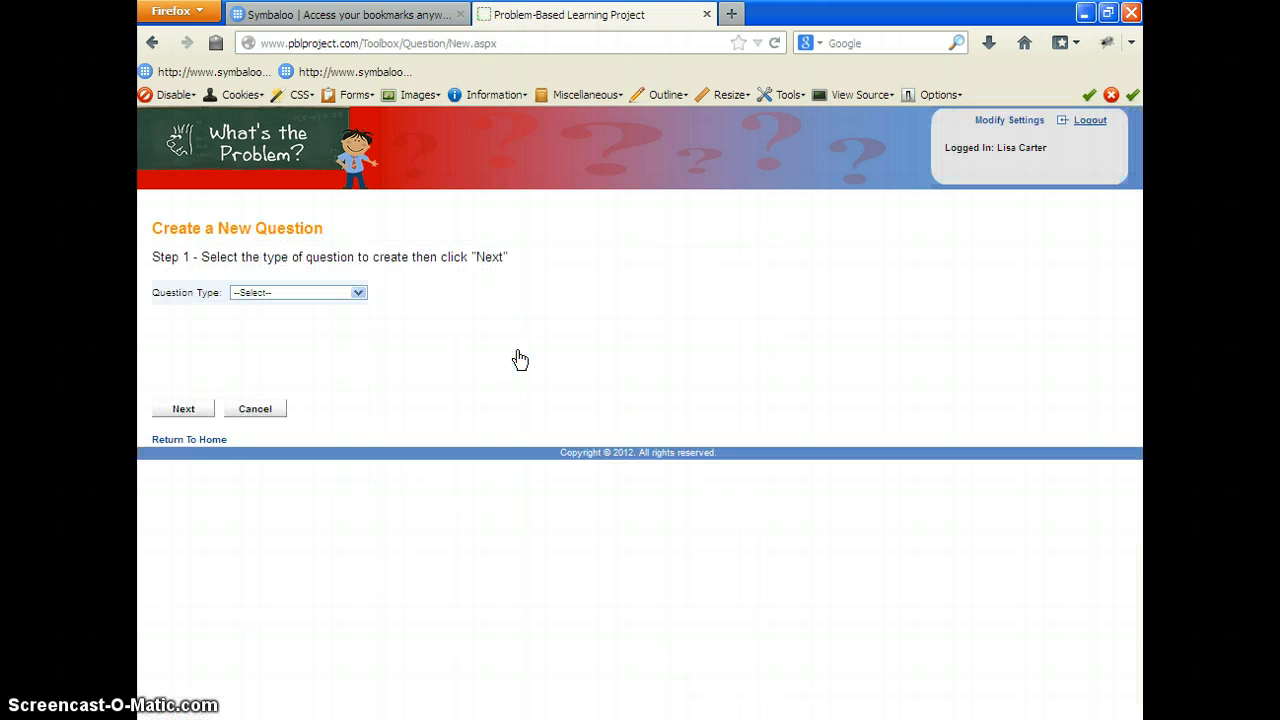
Step: Set the question type to Multiple Choice and continue to the question details without a narrative
click(358, 292)
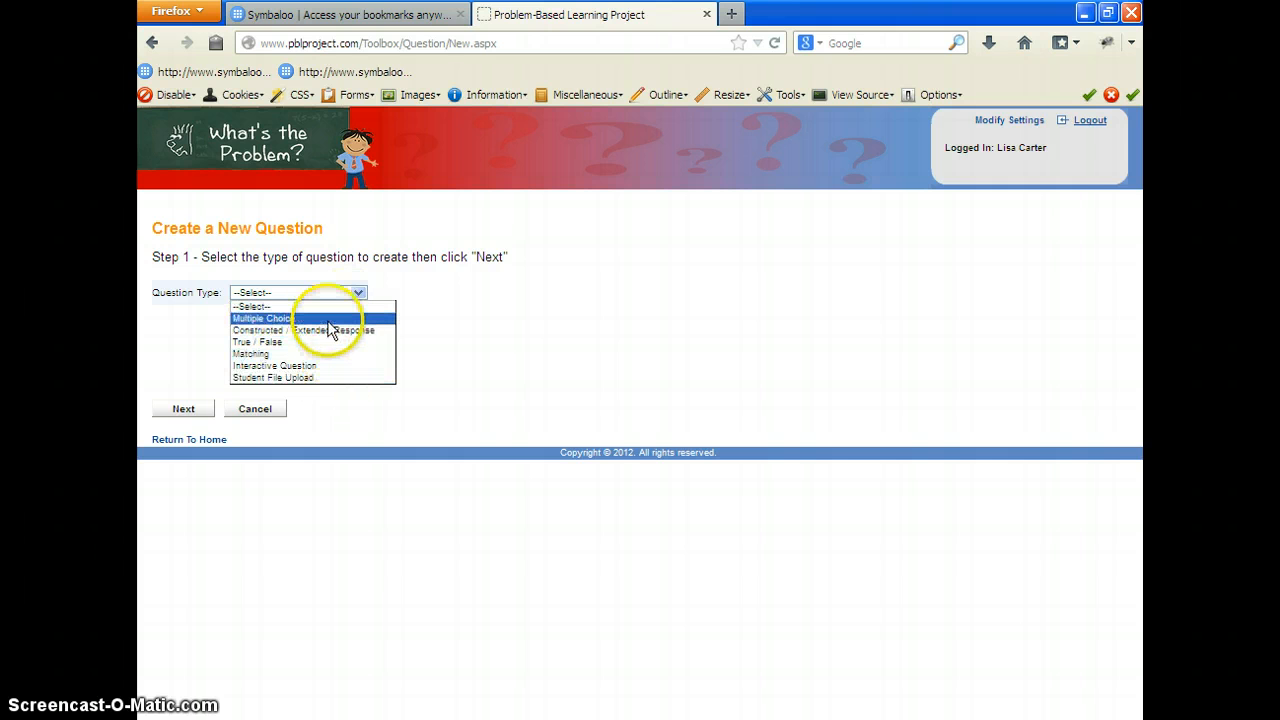
click(282, 313)
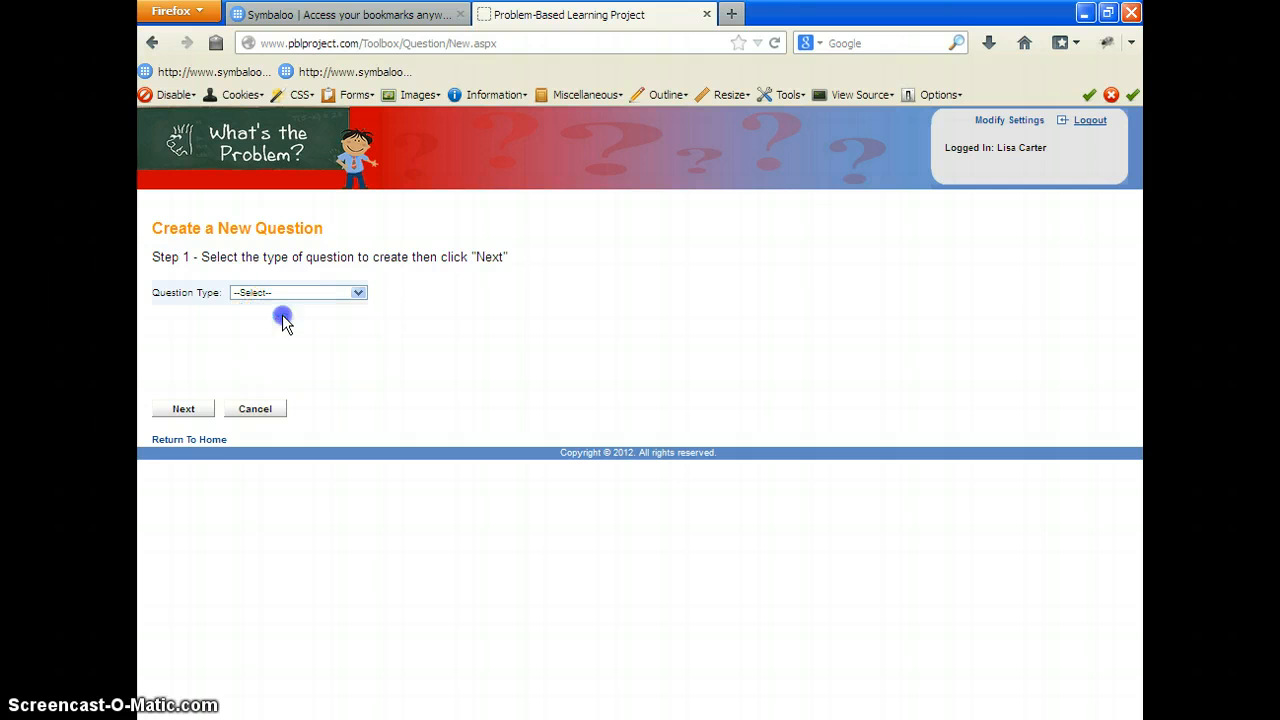
click(193, 410)
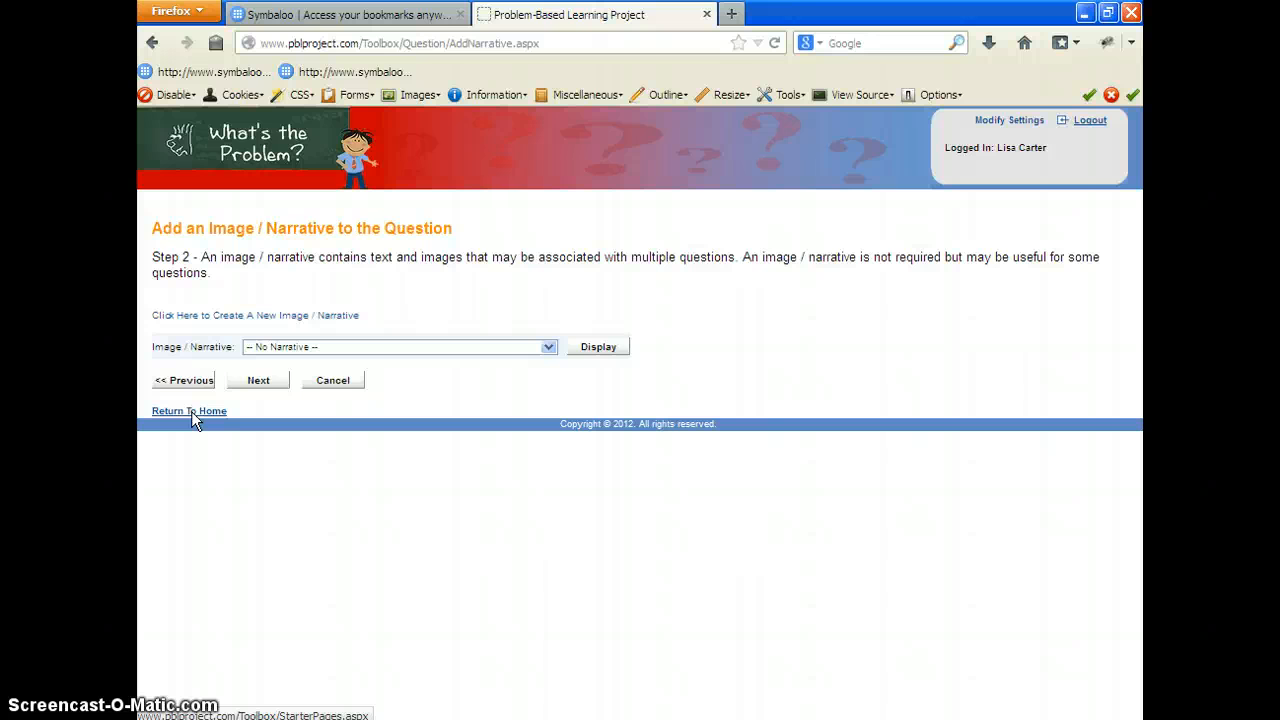
click(266, 385)
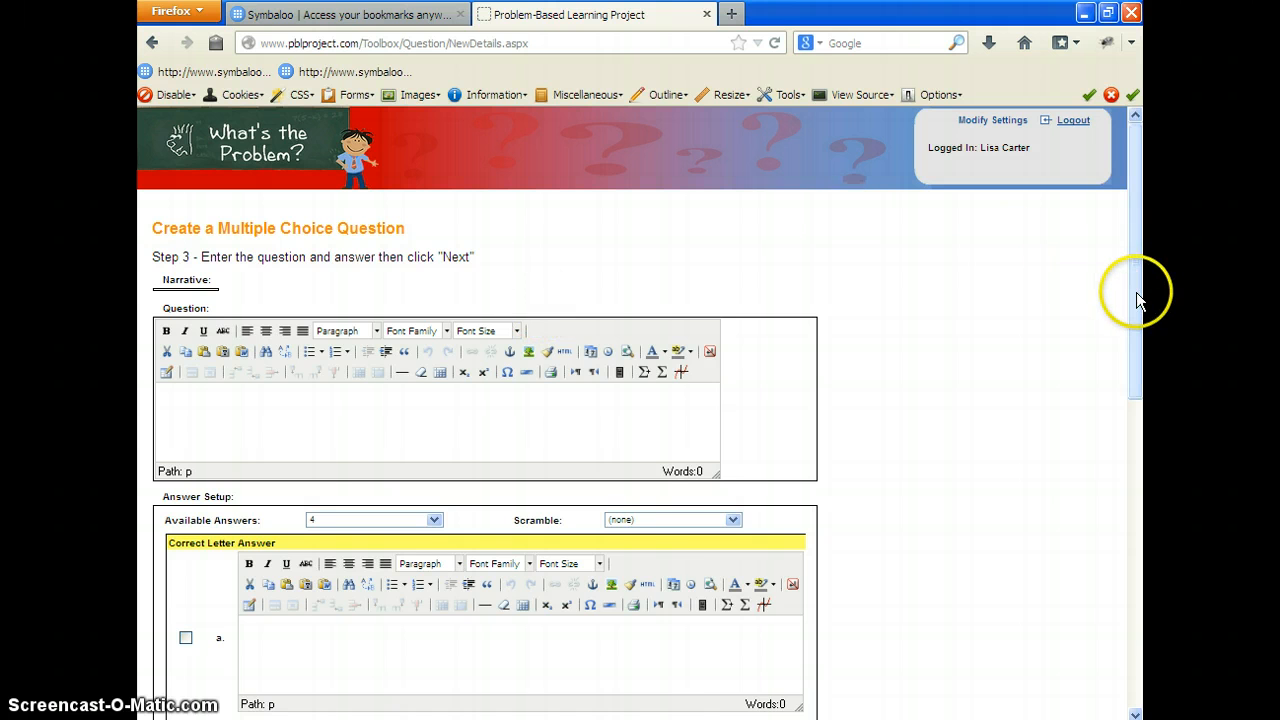
Step: Set the number of available answers for the multiple choice question to 4
drag(1137, 300, 1134, 271)
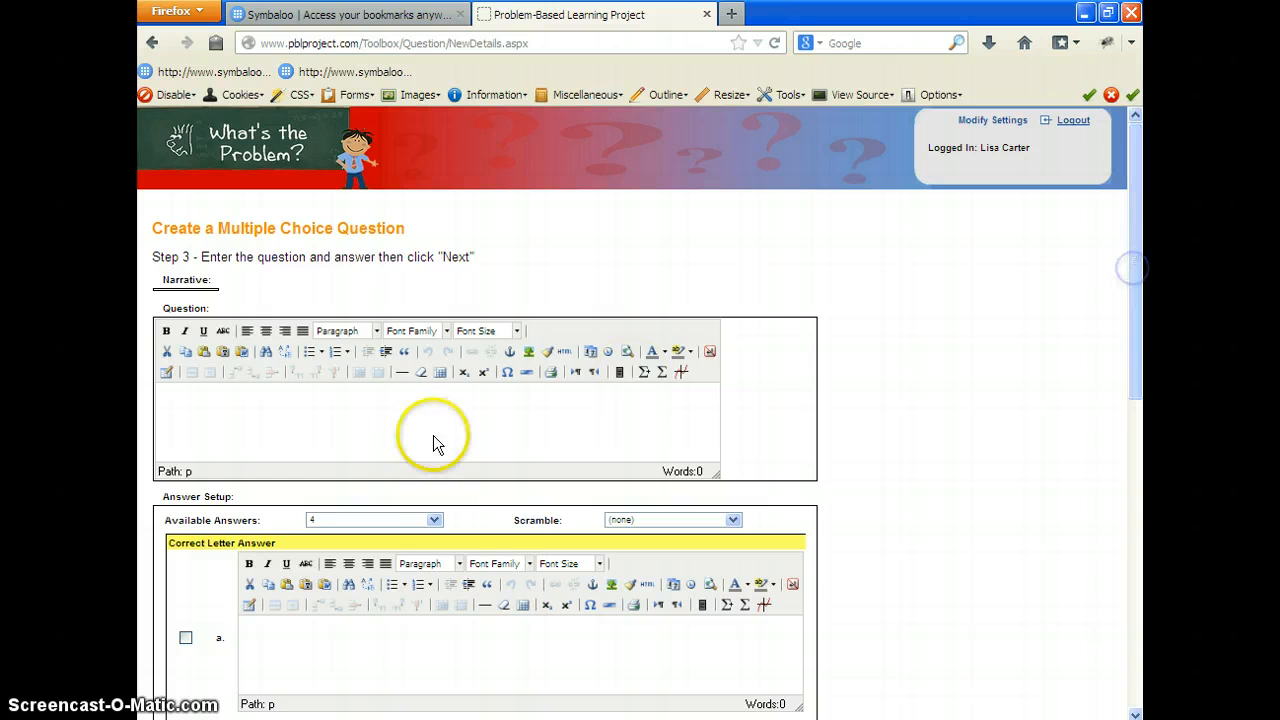
click(171, 394)
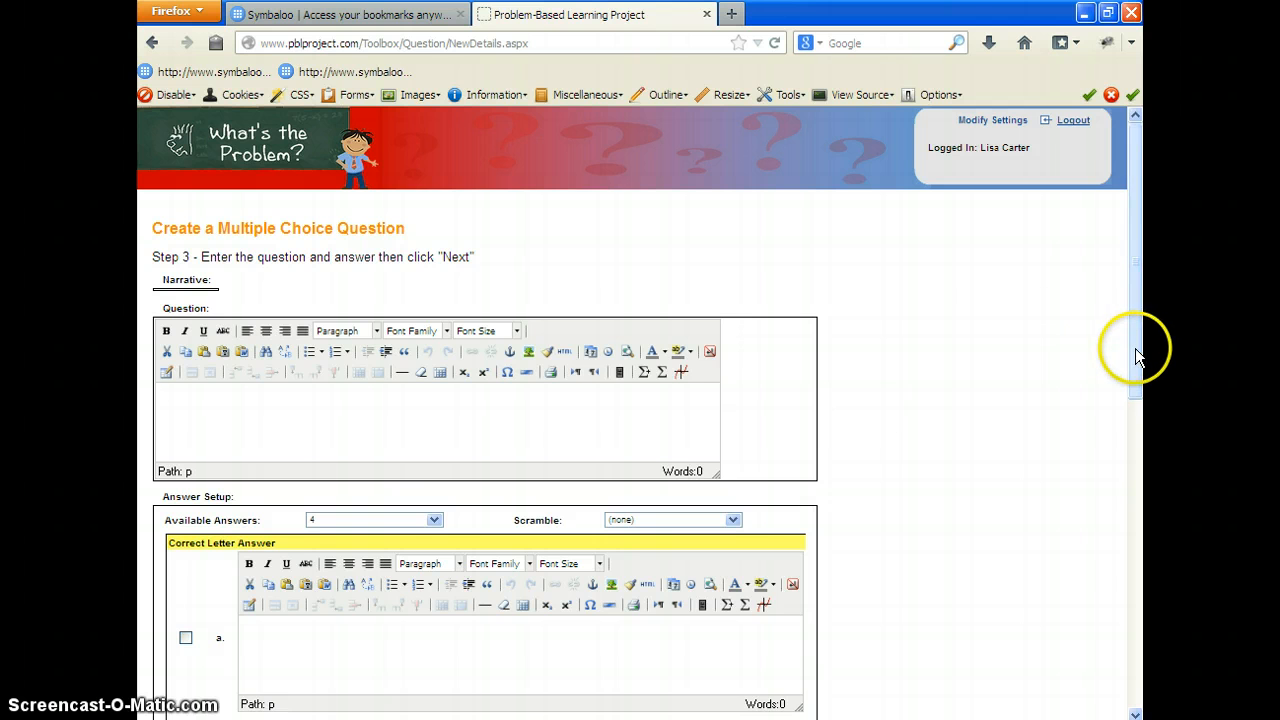
drag(1135, 350, 1134, 499)
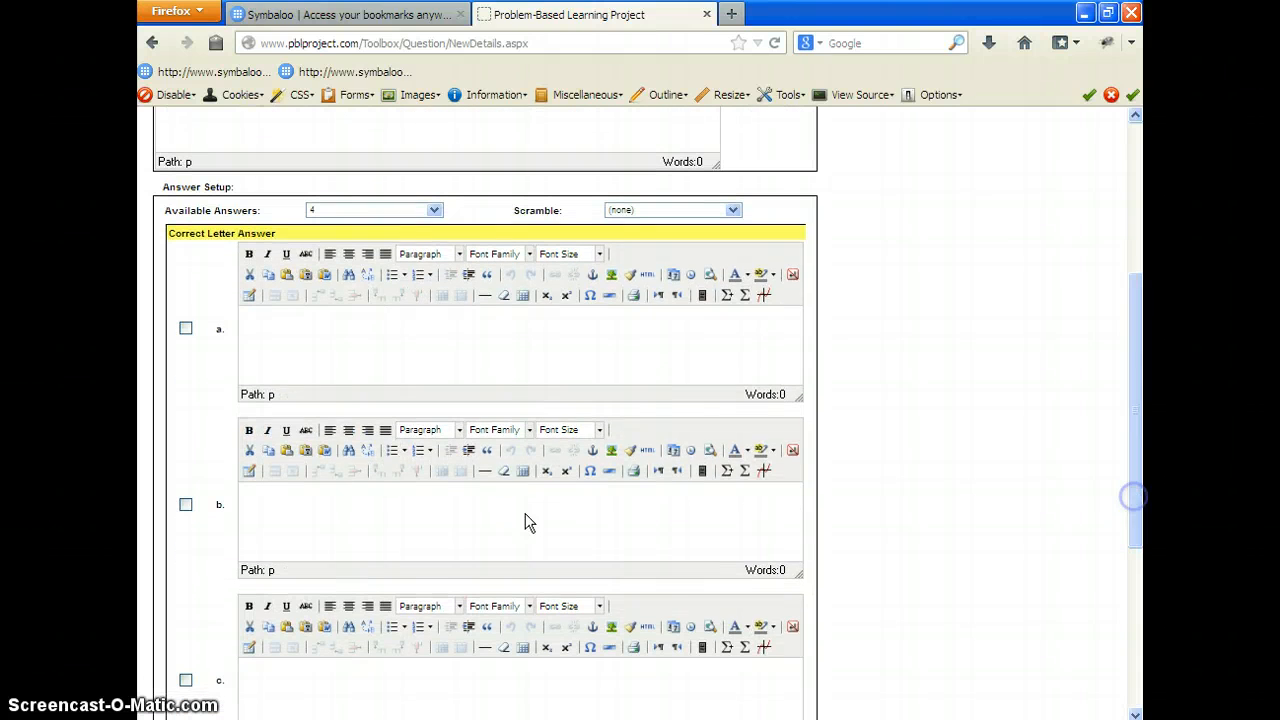
click(435, 211)
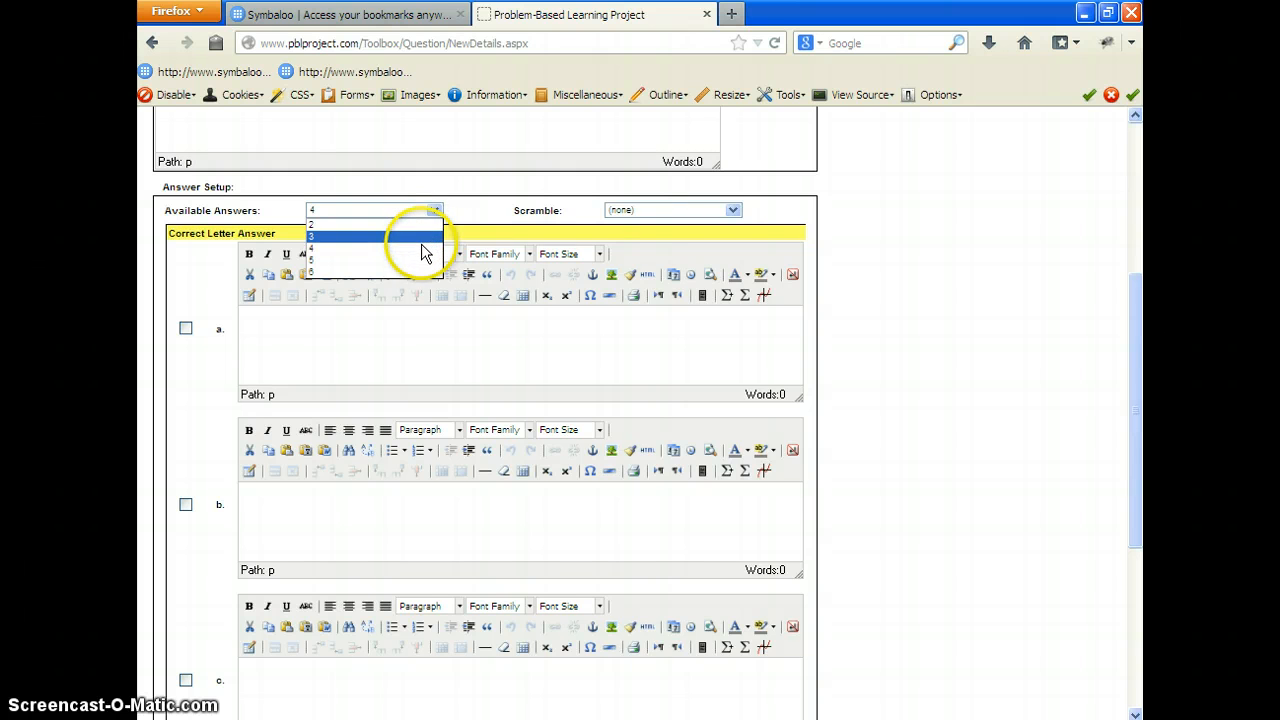
click(424, 249)
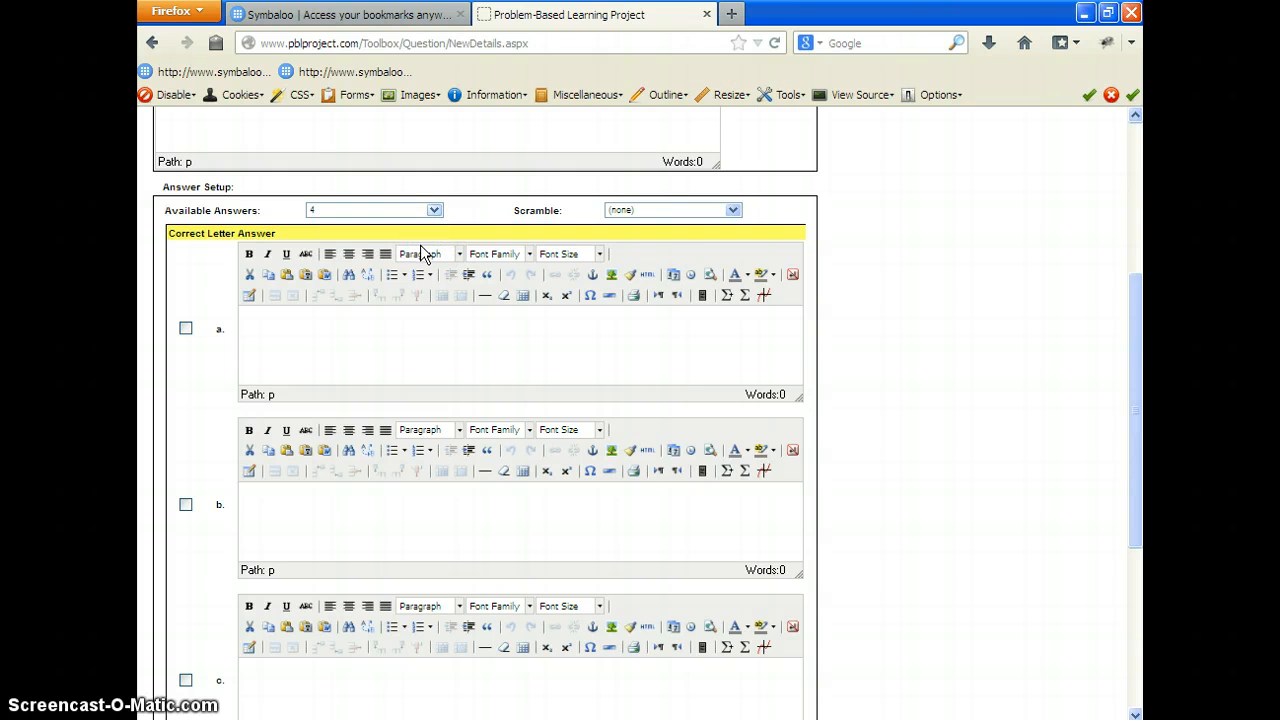
Step: Enter the question text "What is the total value of these coins?" and start a new line below it
drag(1137, 410, 1137, 250)
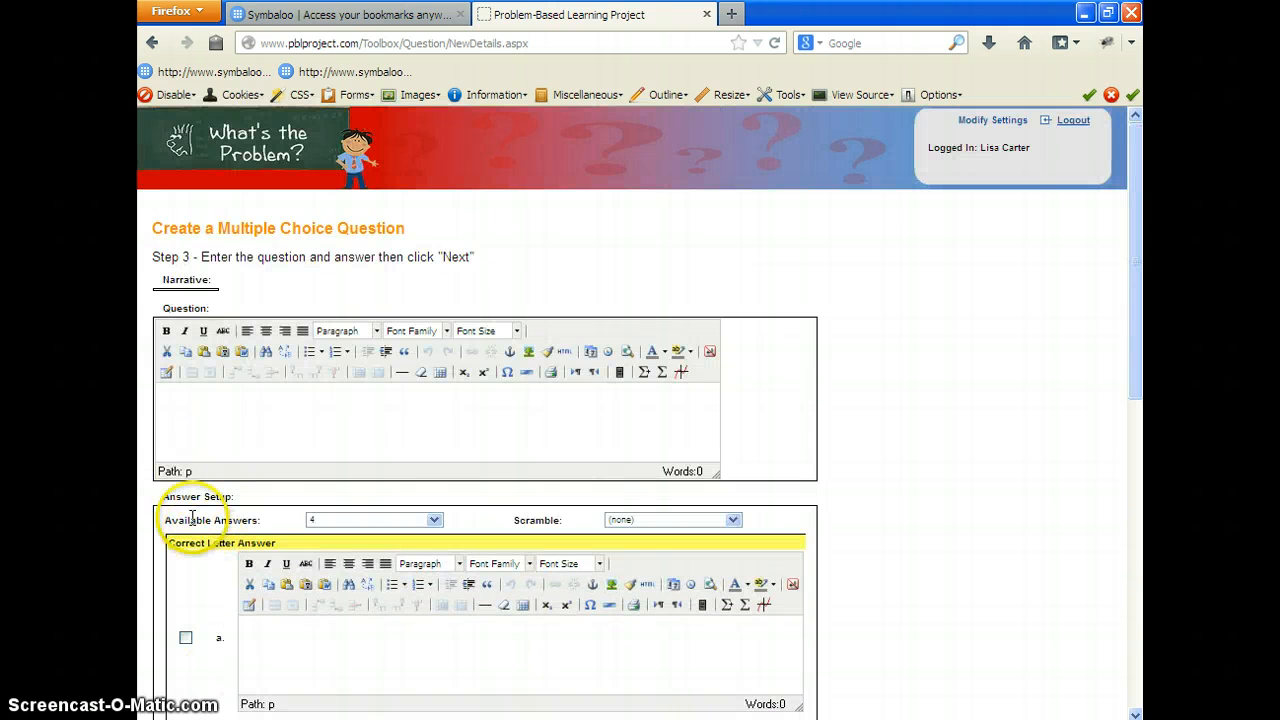
click(172, 394)
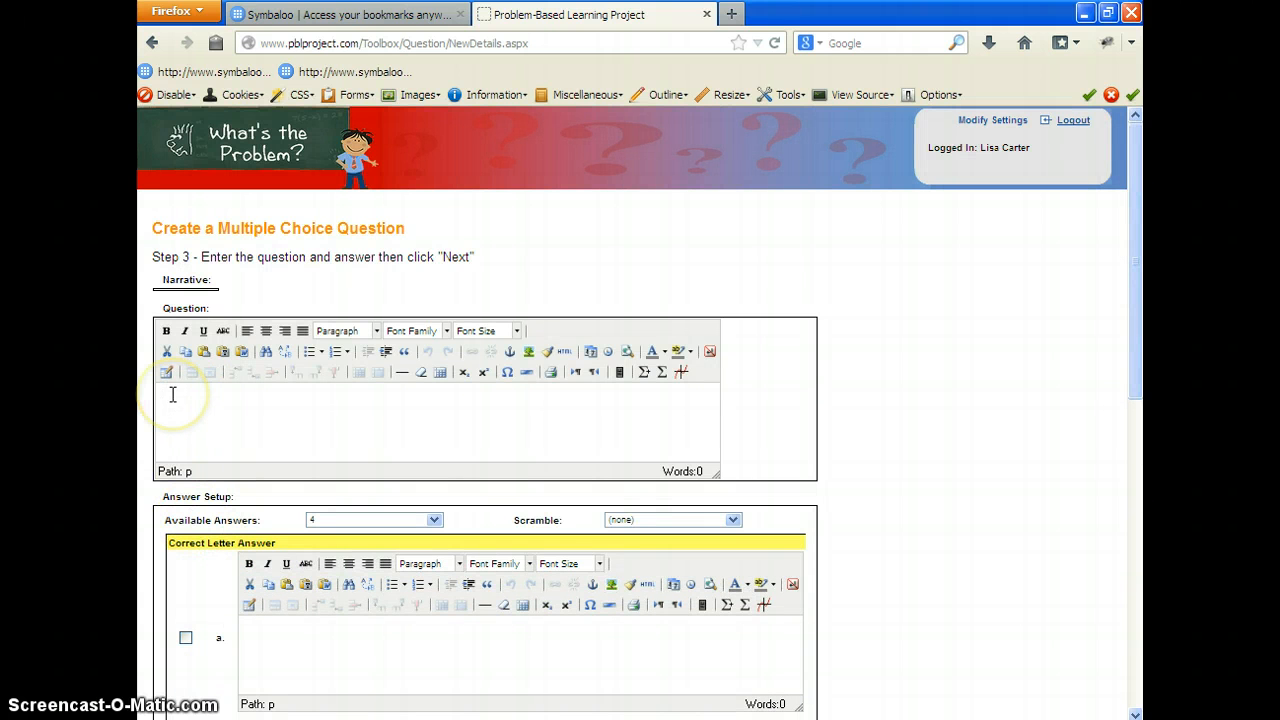
click(172, 394)
text(What)
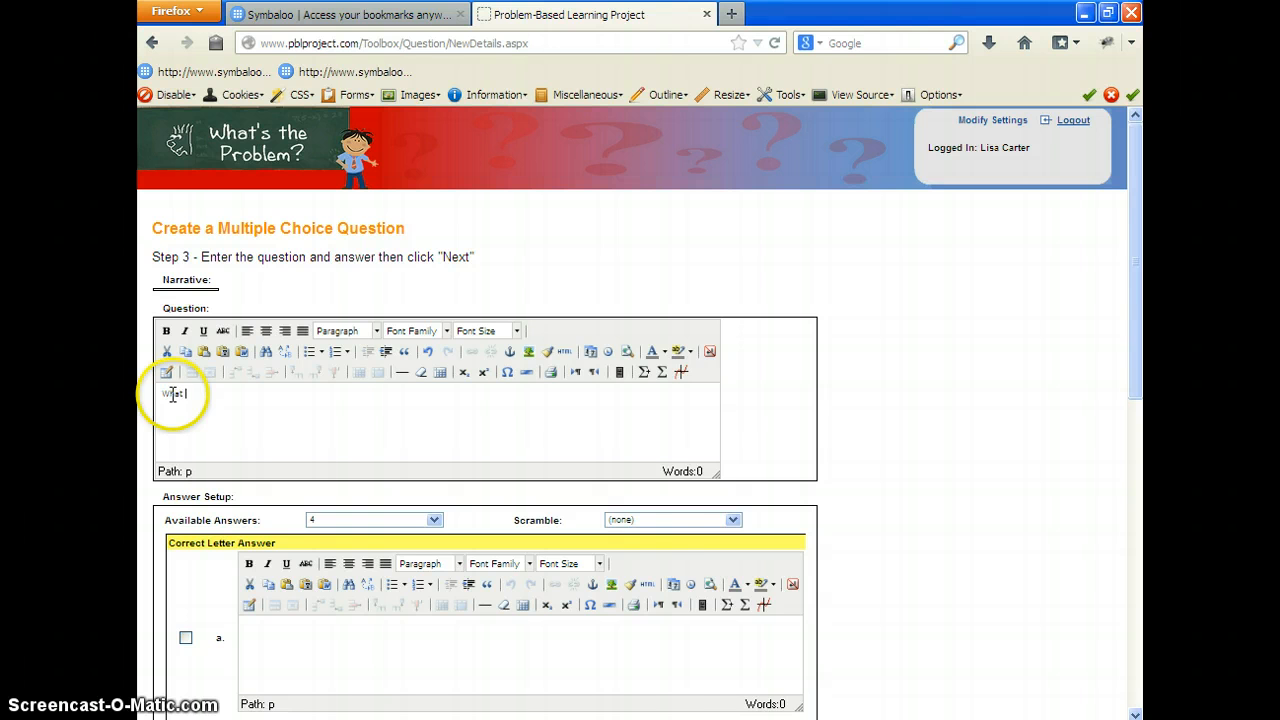
text( is the total value)
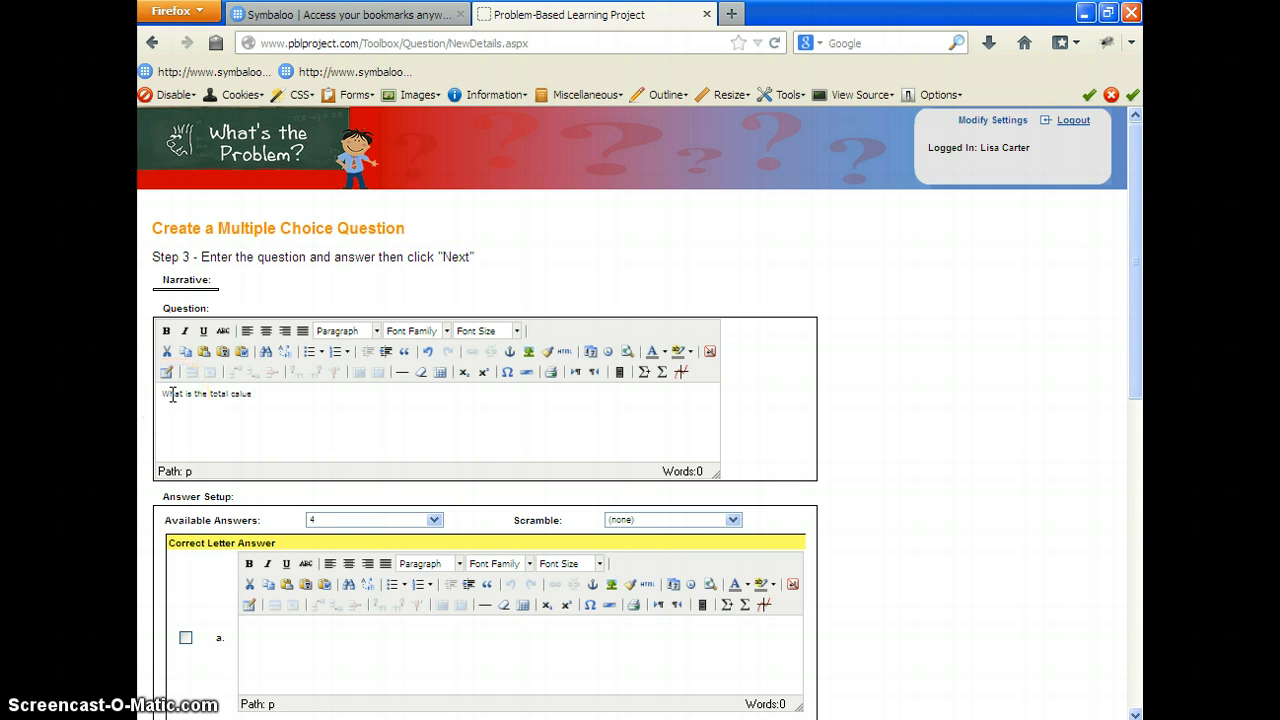
key(BackSpace)
key(BackSpace)
key(BackSpace)
key(BackSpace)
text(alue of these coins?)
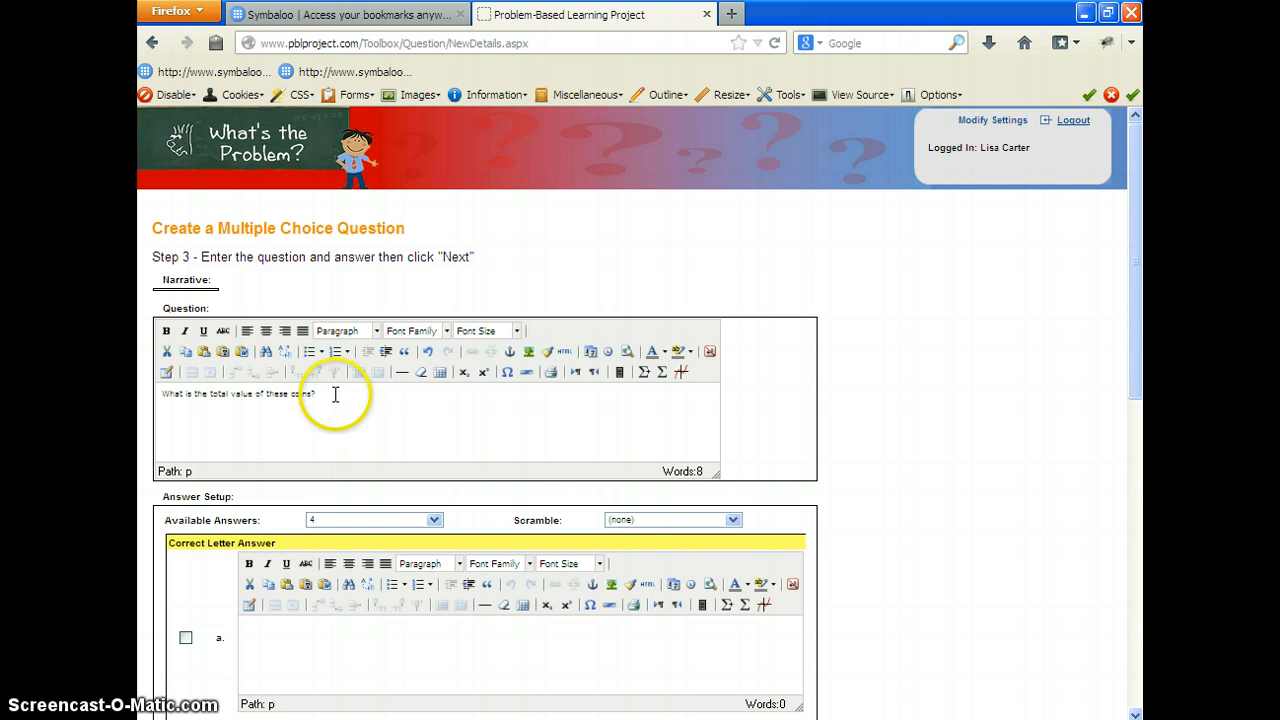
Step: Insert the image dimes.jpg below the question text at 75 × 75 px, without an image description
click(529, 352)
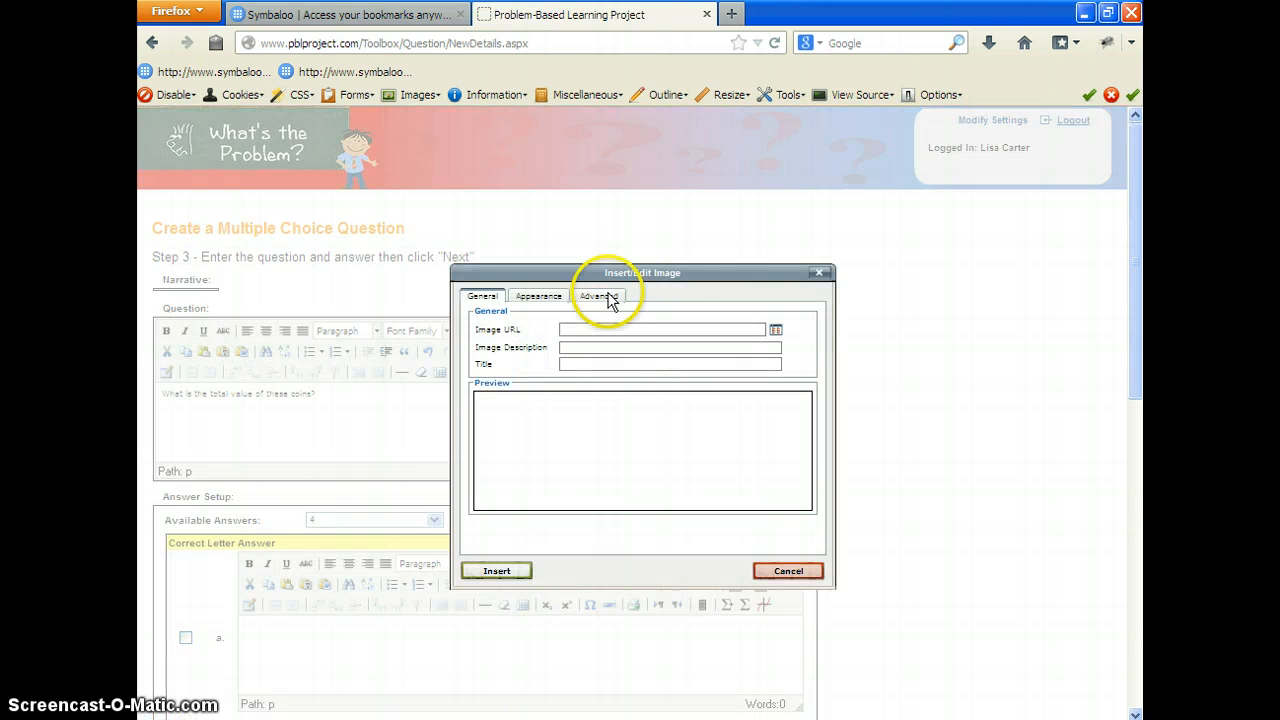
click(776, 331)
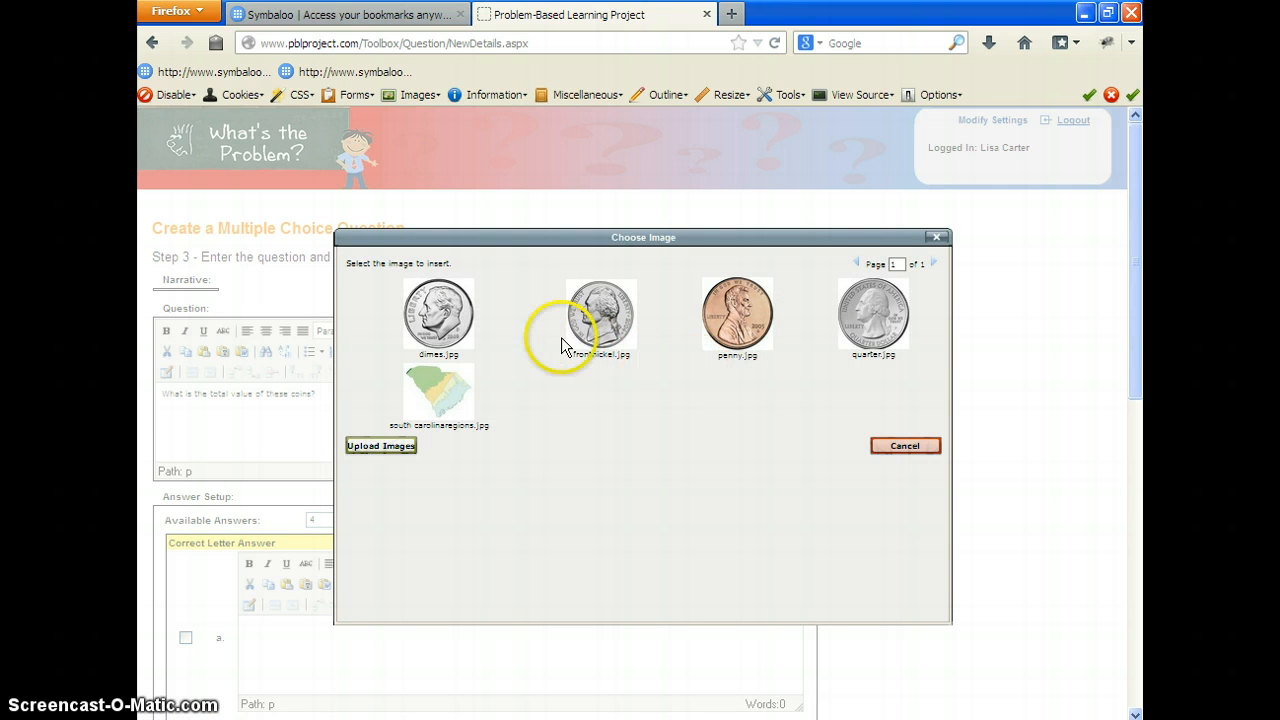
click(444, 318)
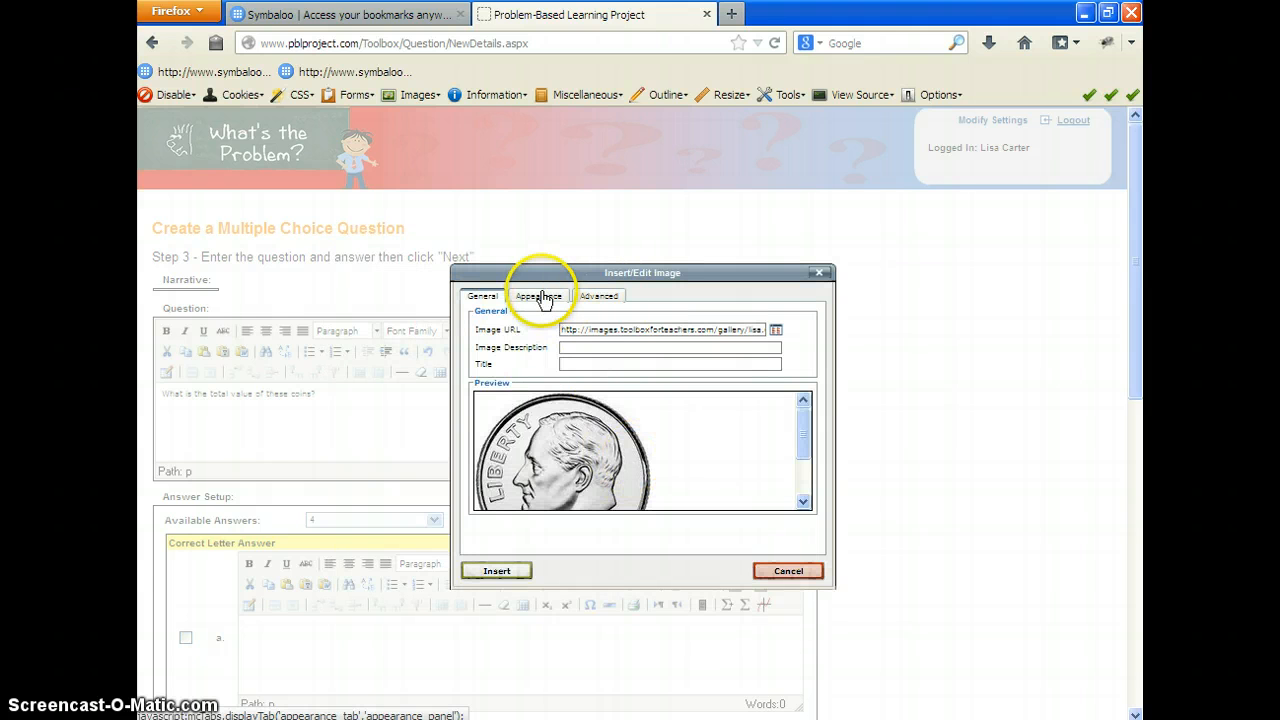
click(543, 297)
click(533, 353)
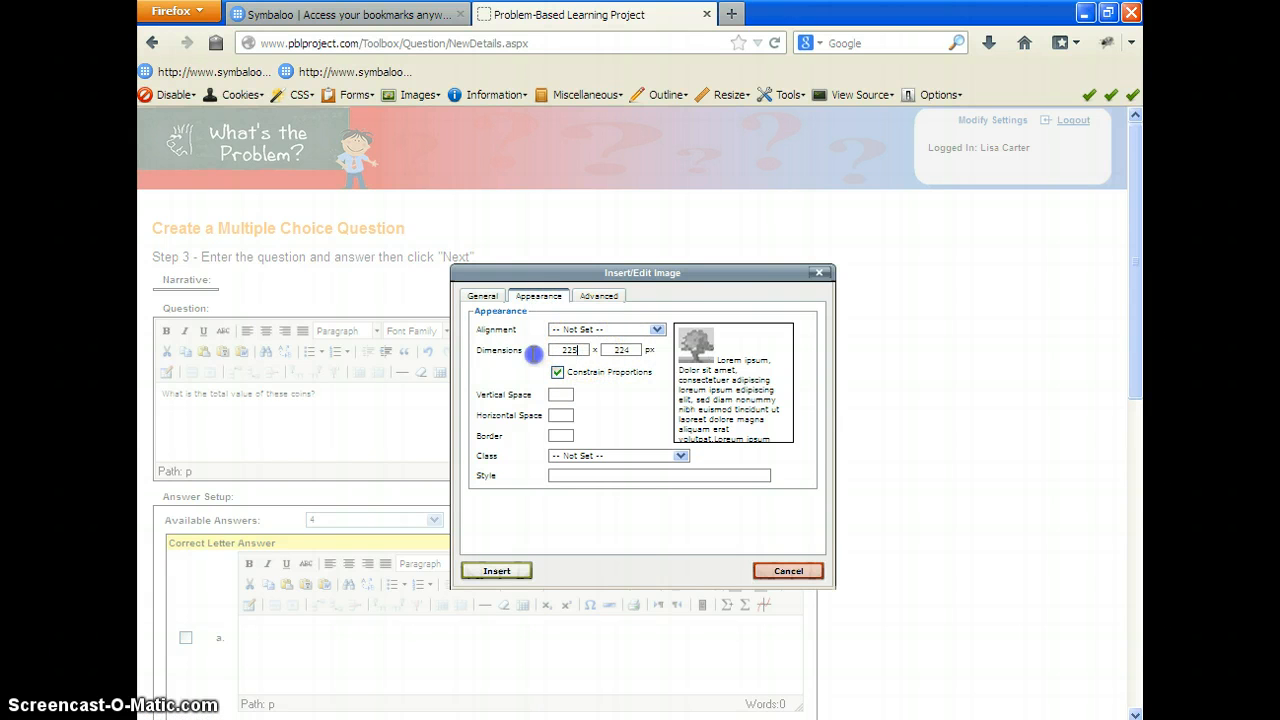
click(522, 348)
text(75)
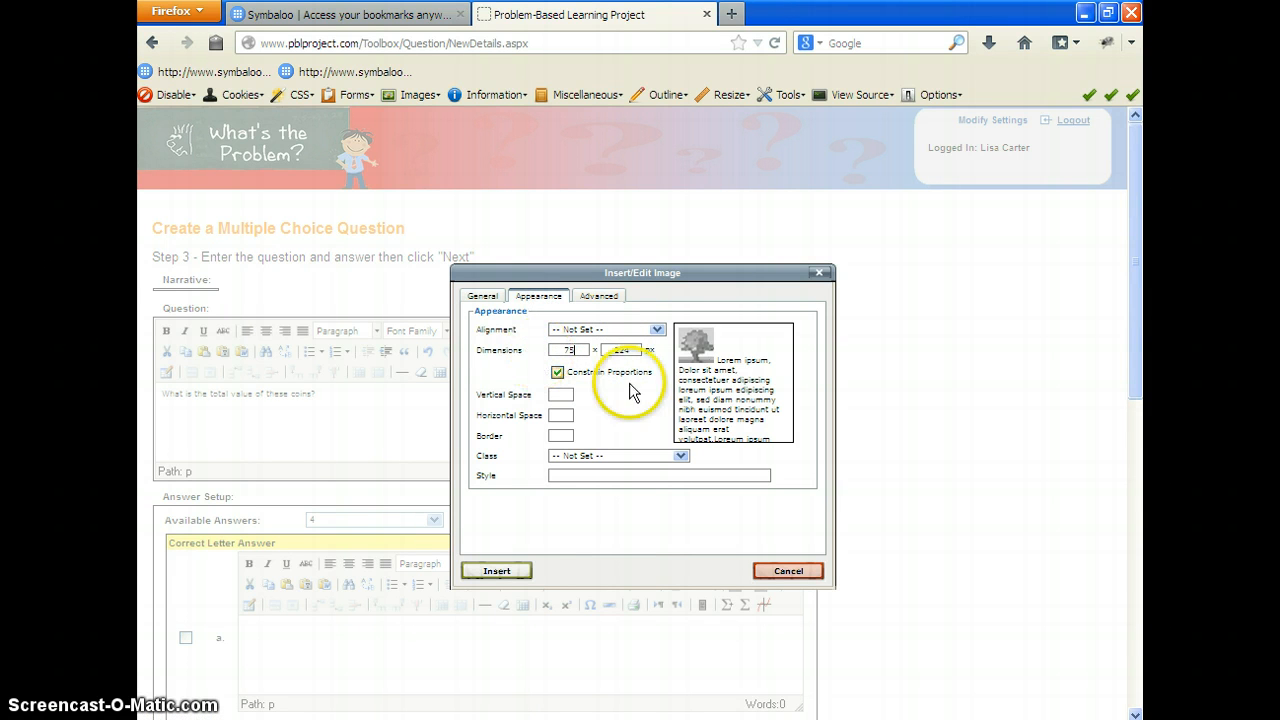
click(505, 571)
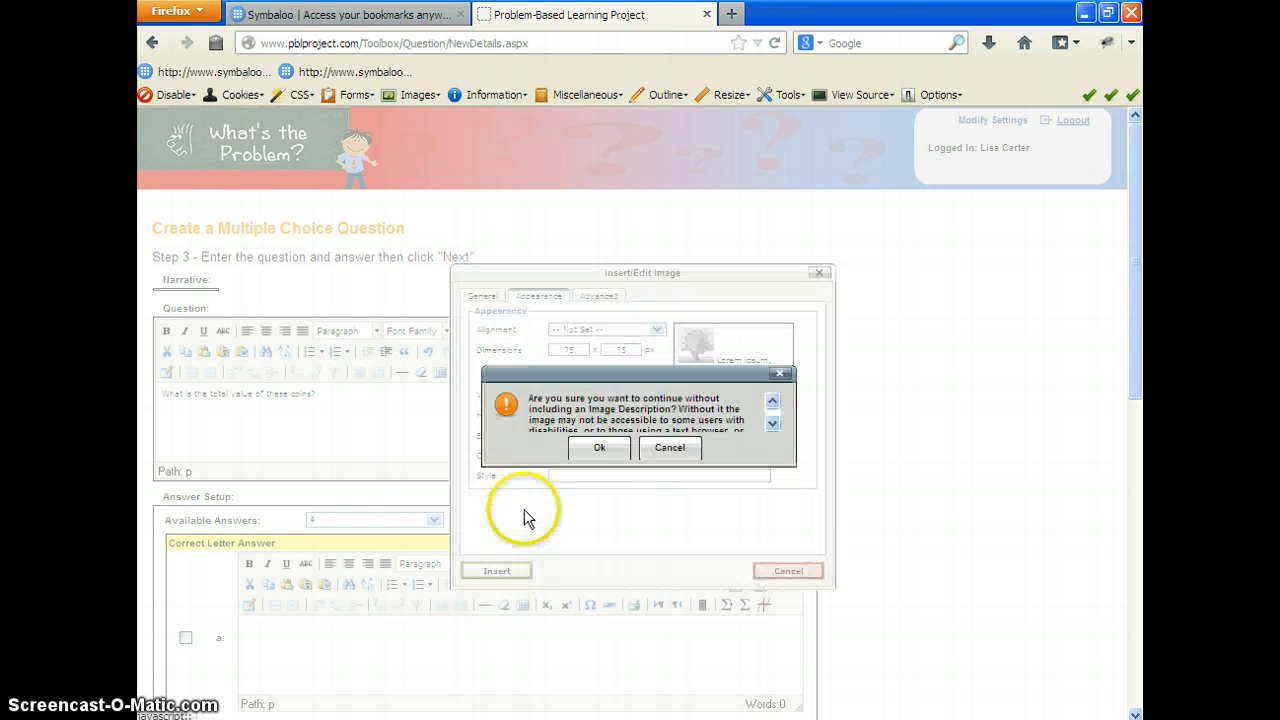
click(591, 448)
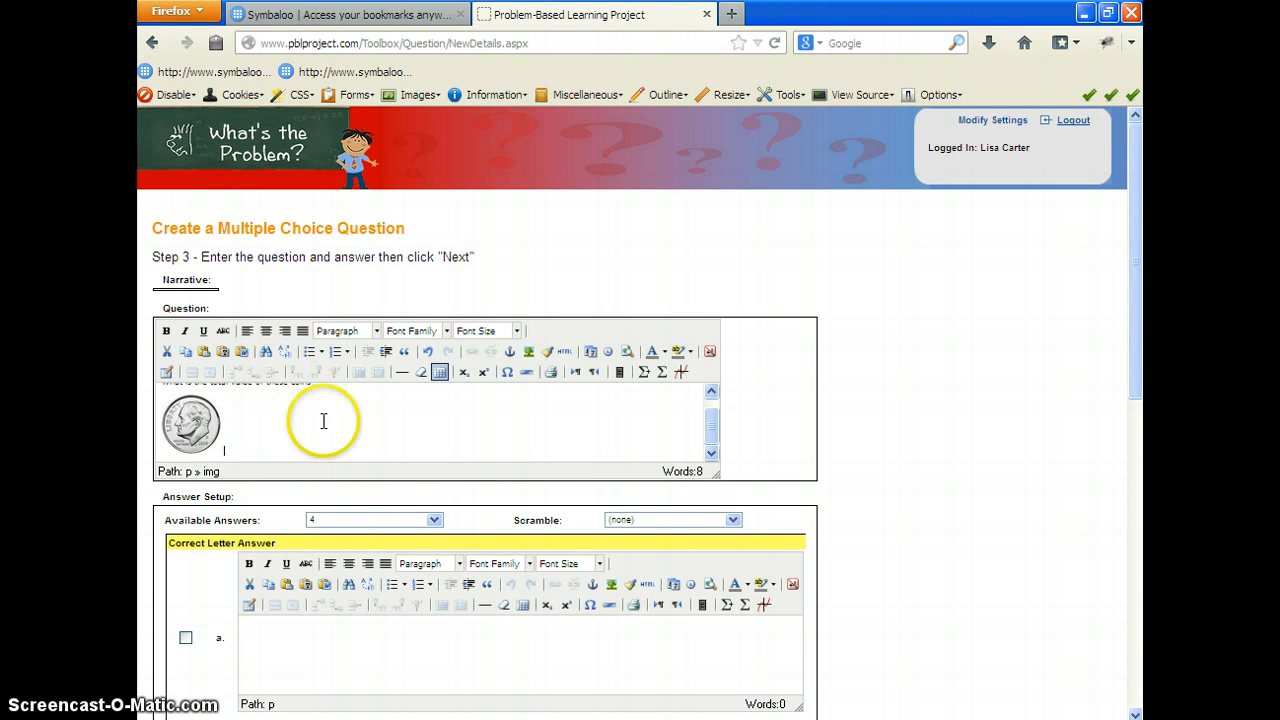
Step: Insert the image frontnickel.jpg beside the dime with a width of 60 px and constrained proportions, without an image description
click(529, 352)
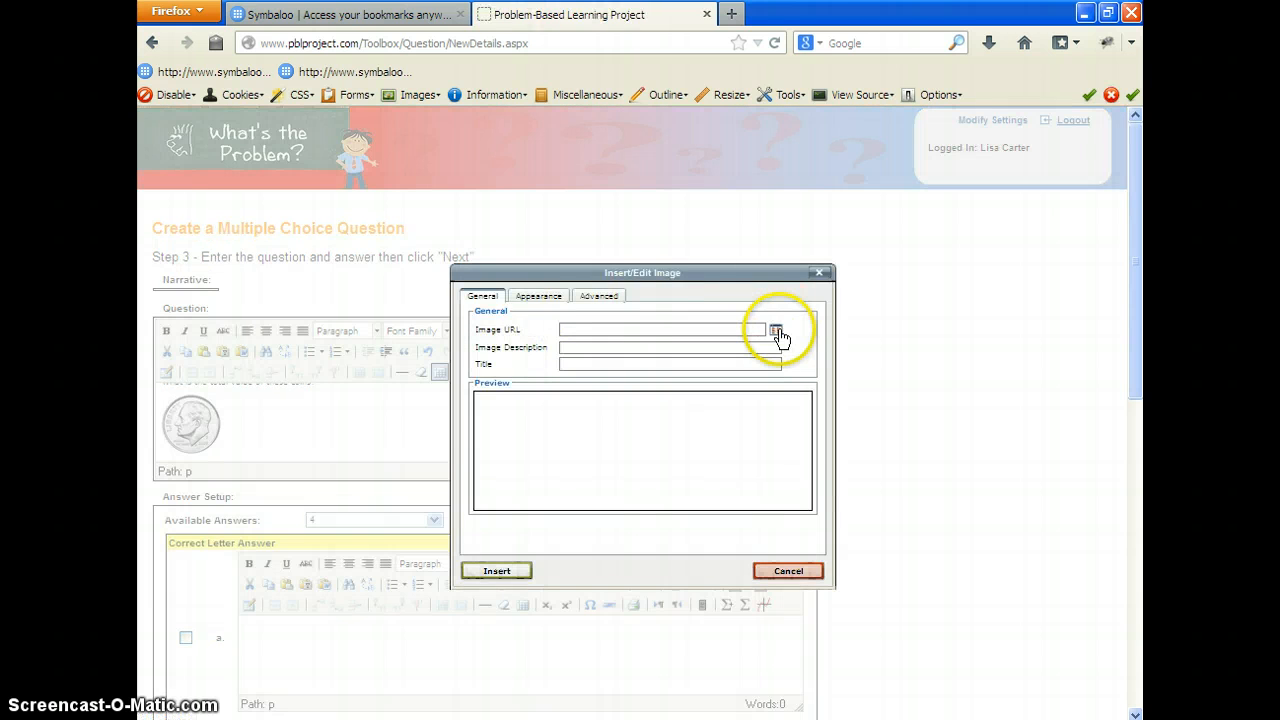
click(777, 332)
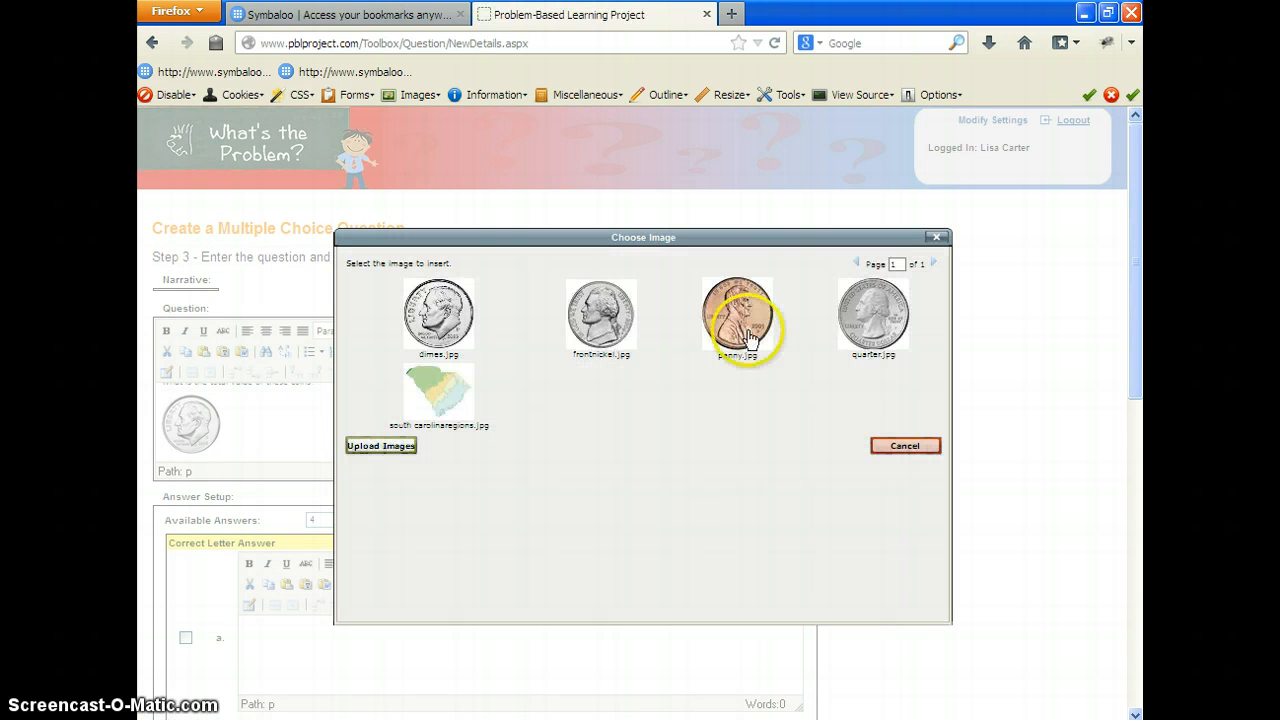
click(603, 320)
click(545, 297)
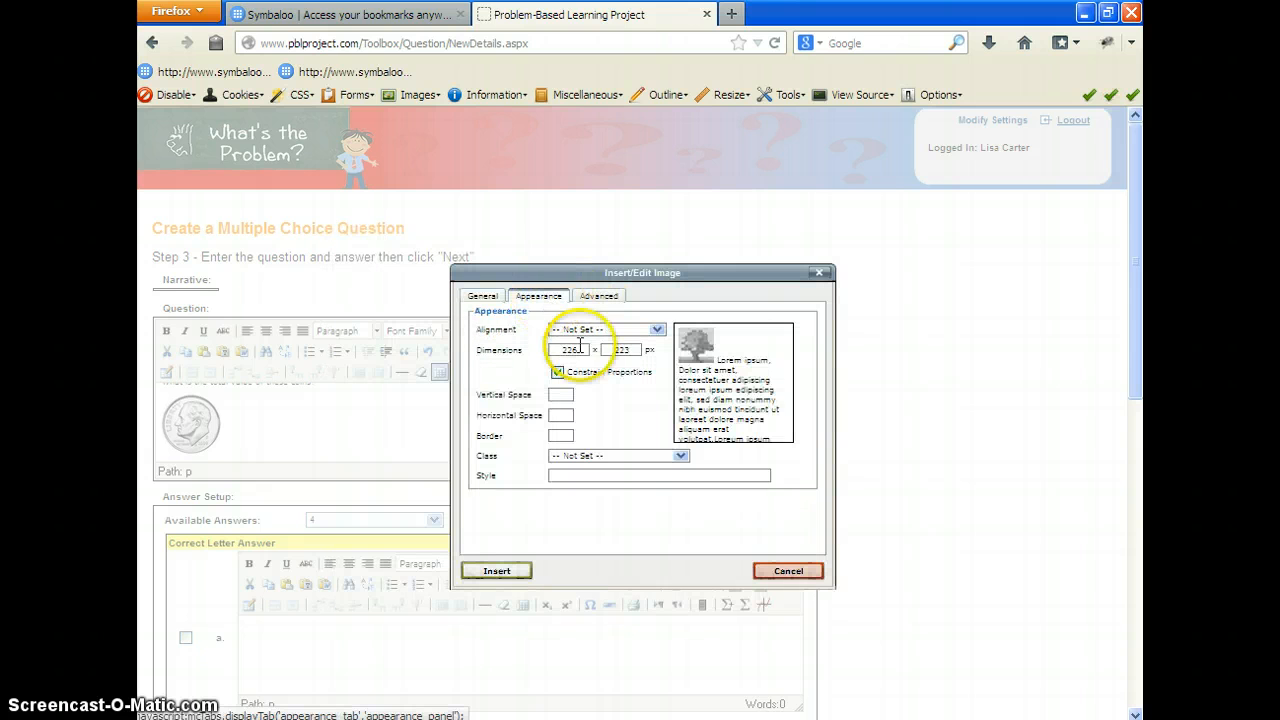
drag(595, 350, 541, 354)
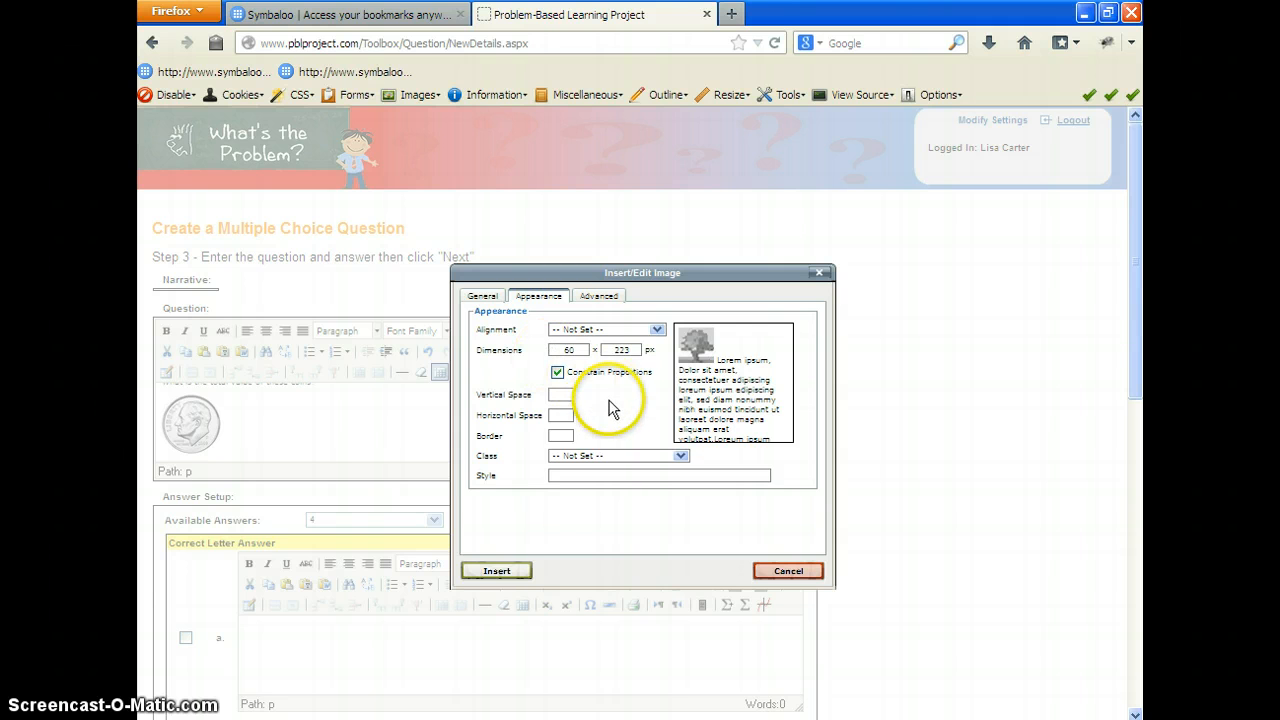
click(497, 568)
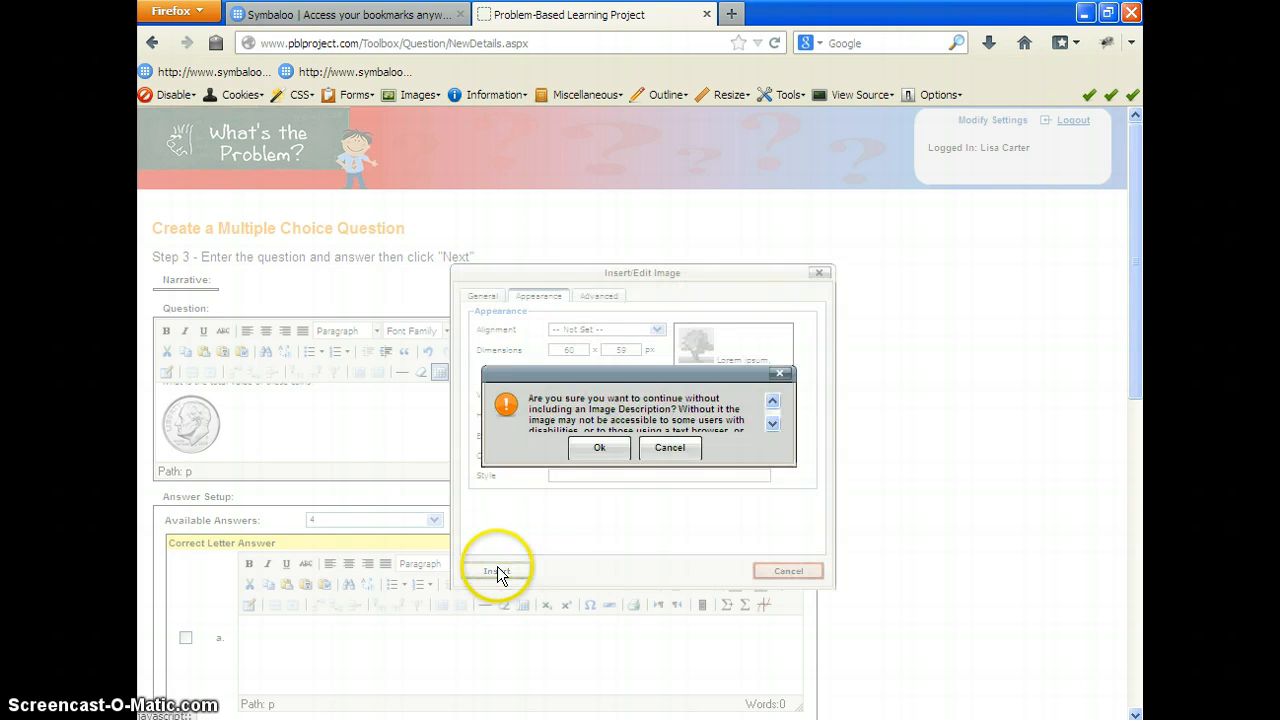
click(600, 446)
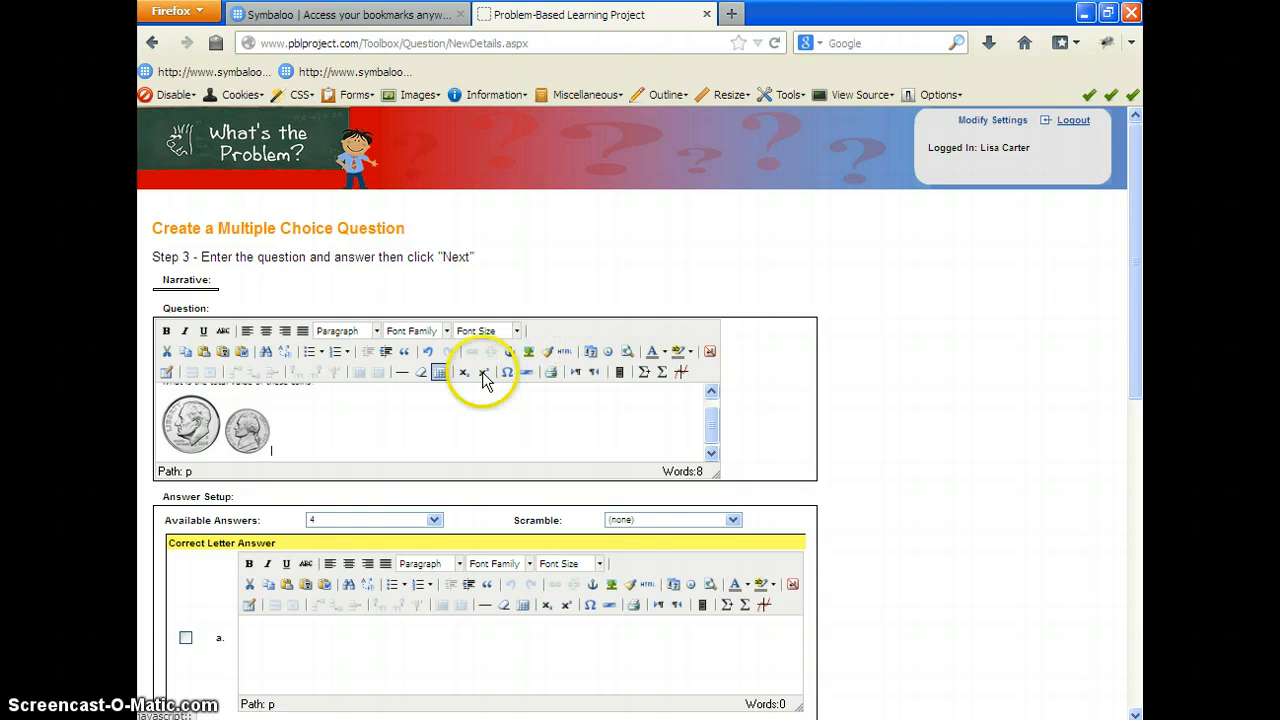
Step: Delete the nickel image beside the dime from the question
click(243, 445)
key(Delete)
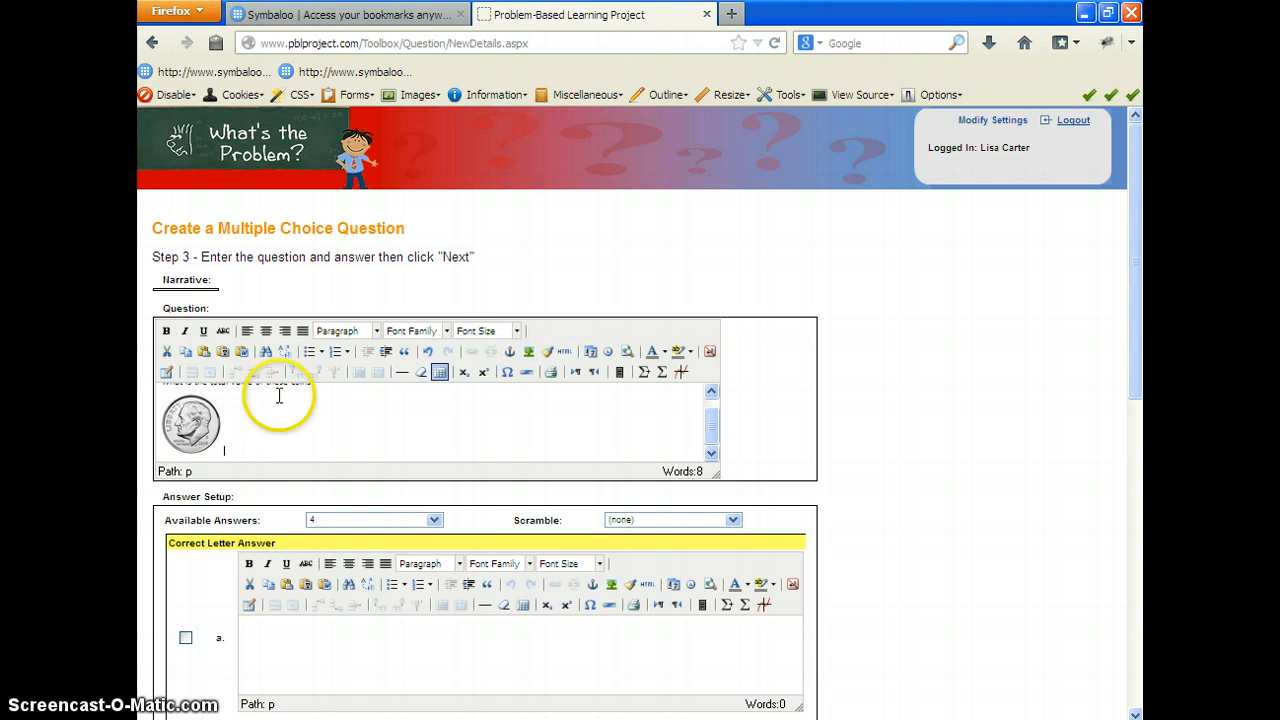
Step: Insert the image frontnickel.jpg beside the dime at 75 × 74 px with constrained proportions, without an image description
click(528, 351)
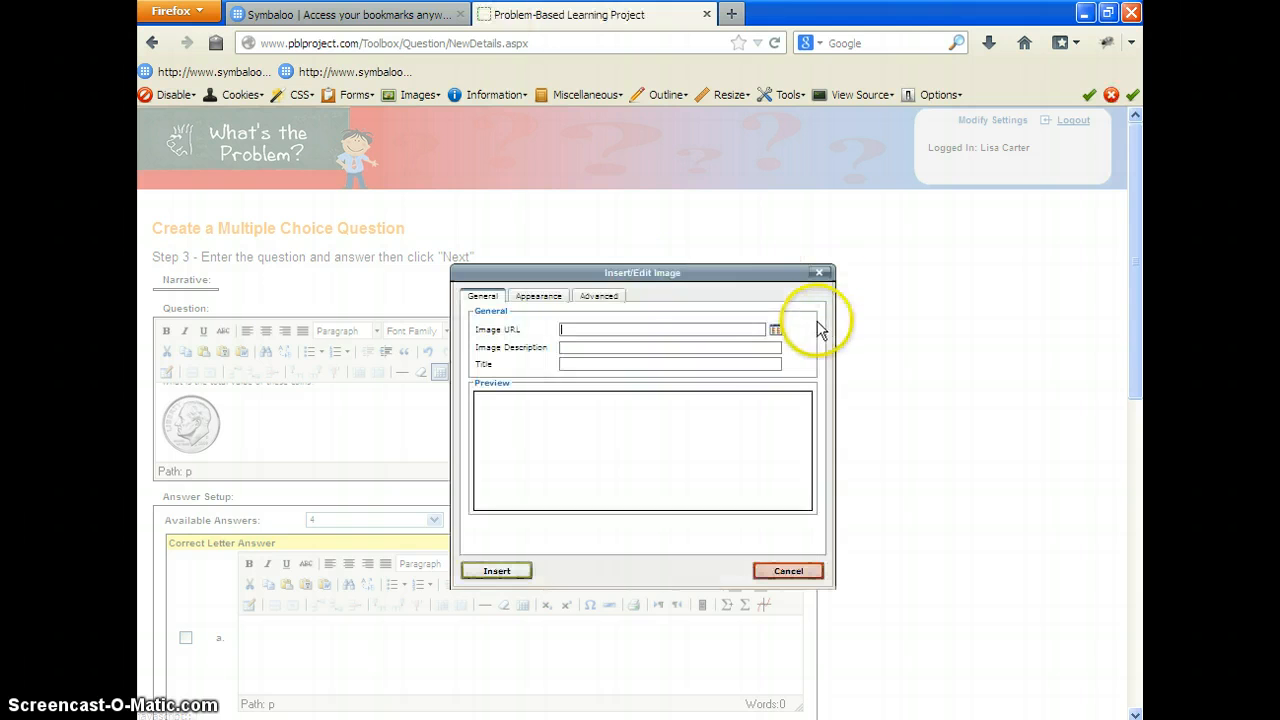
click(776, 329)
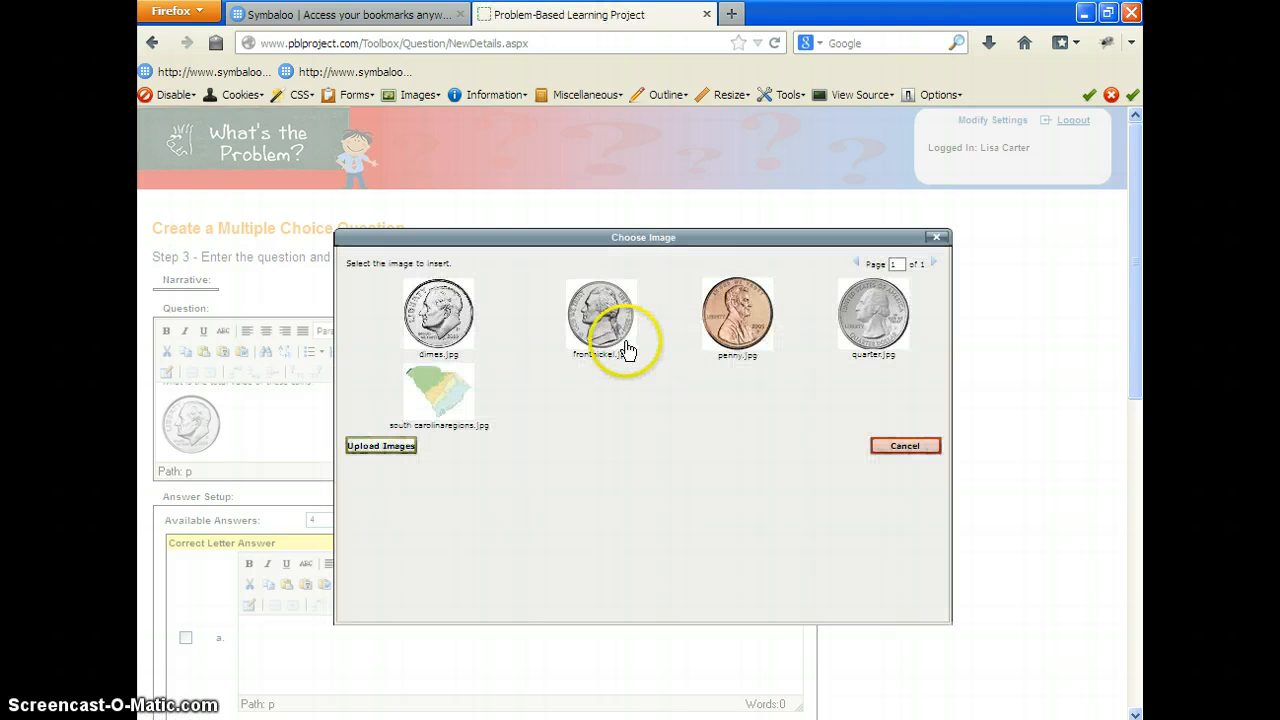
click(607, 328)
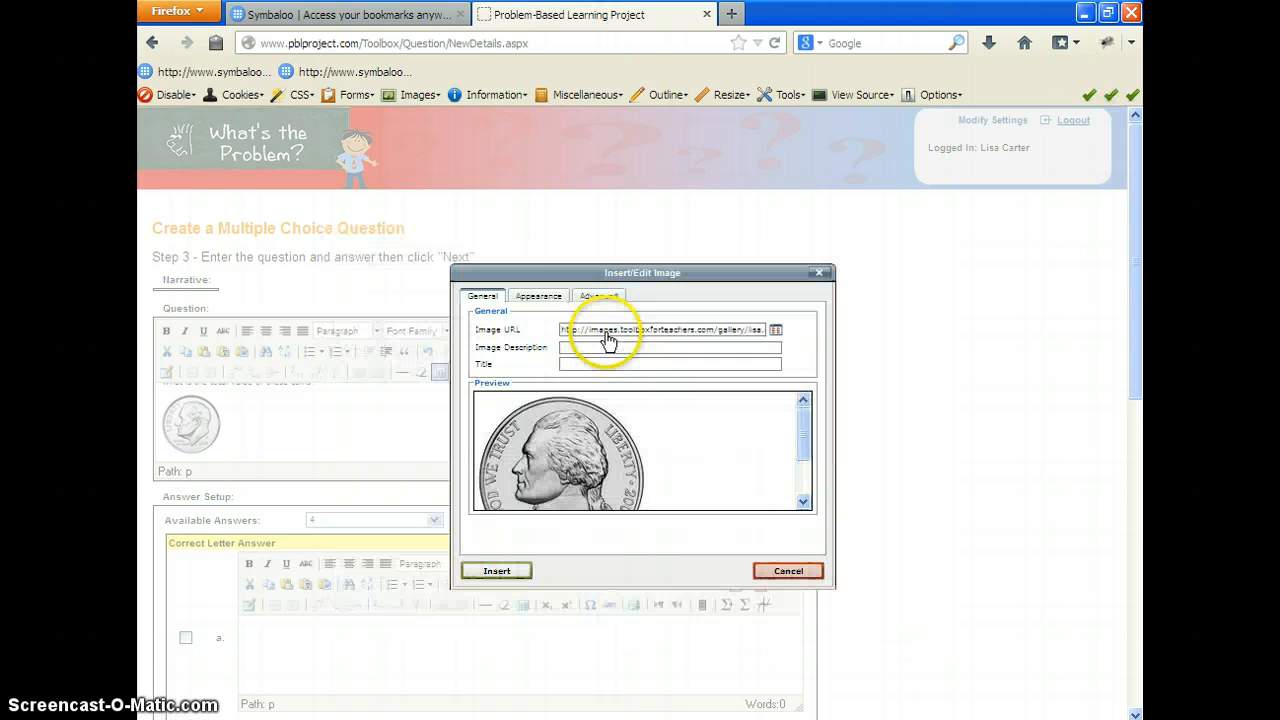
click(536, 296)
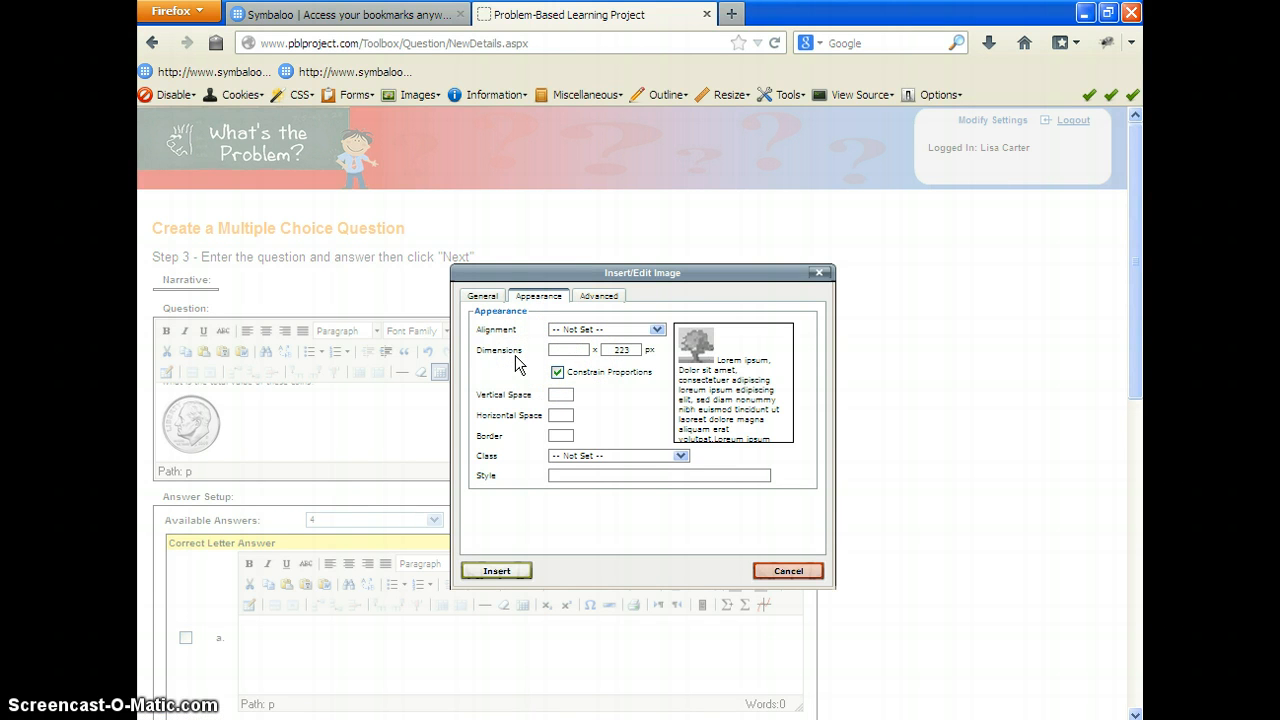
click(628, 400)
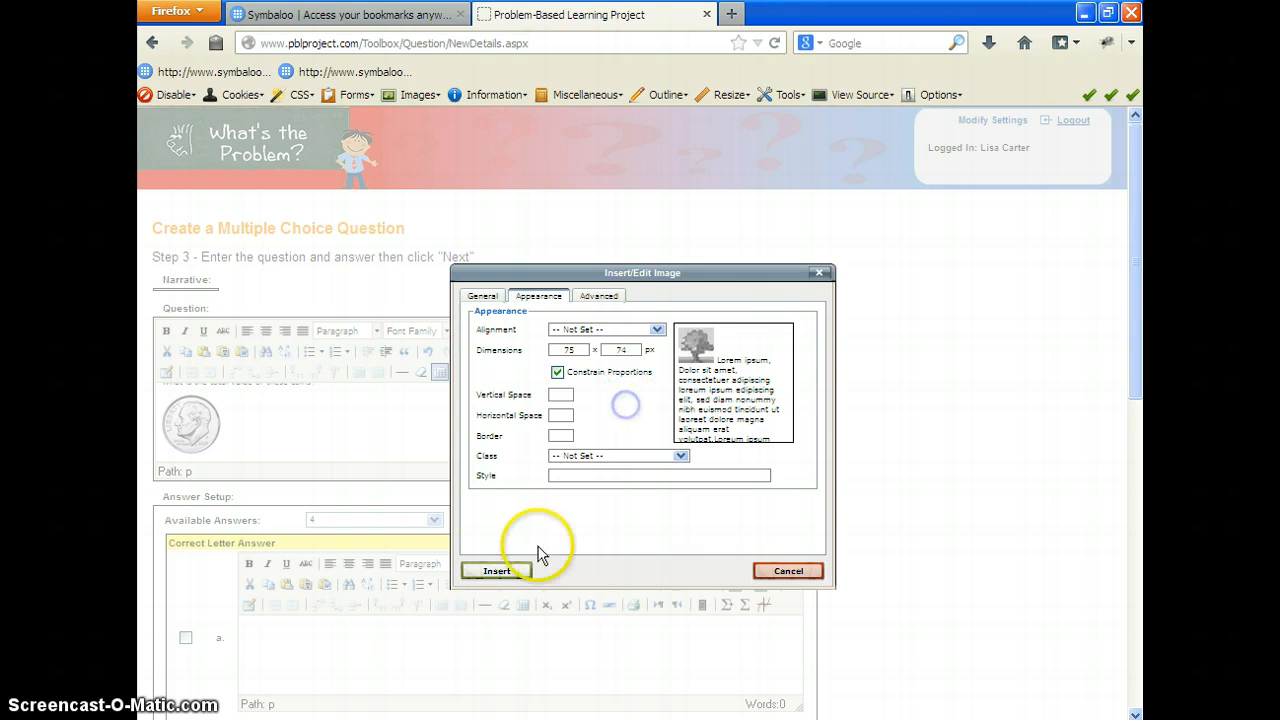
click(498, 571)
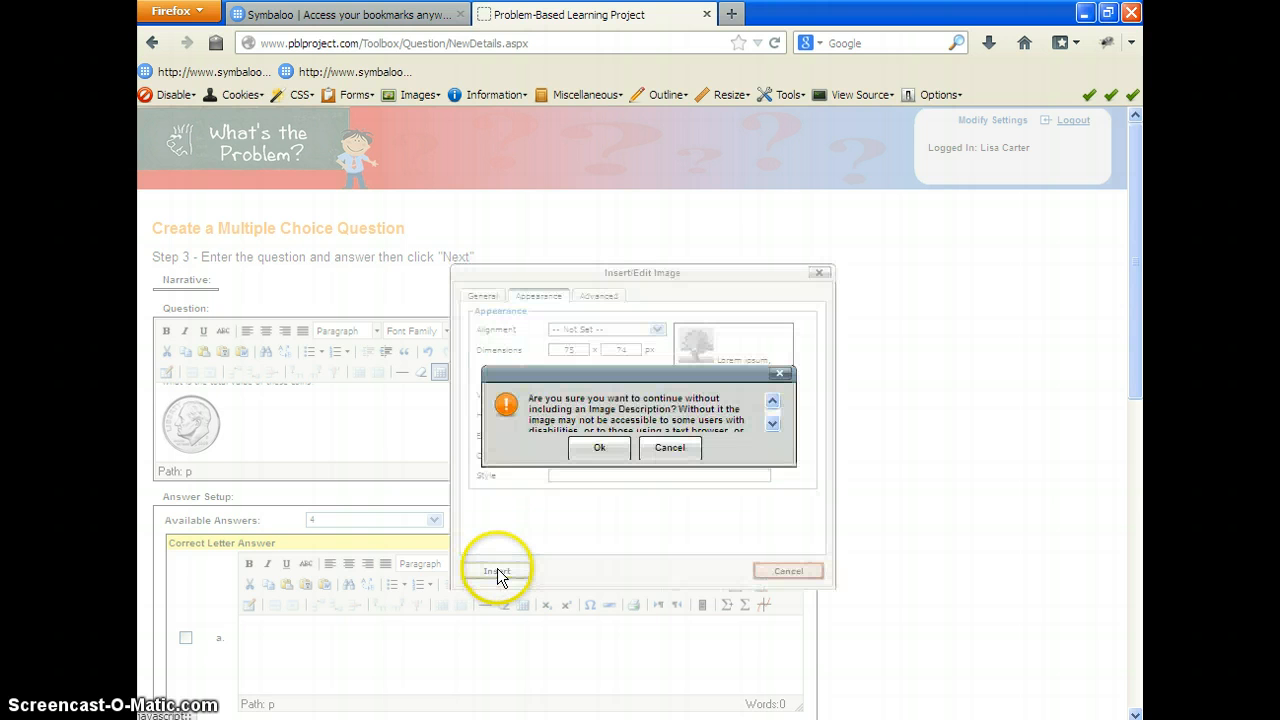
click(588, 449)
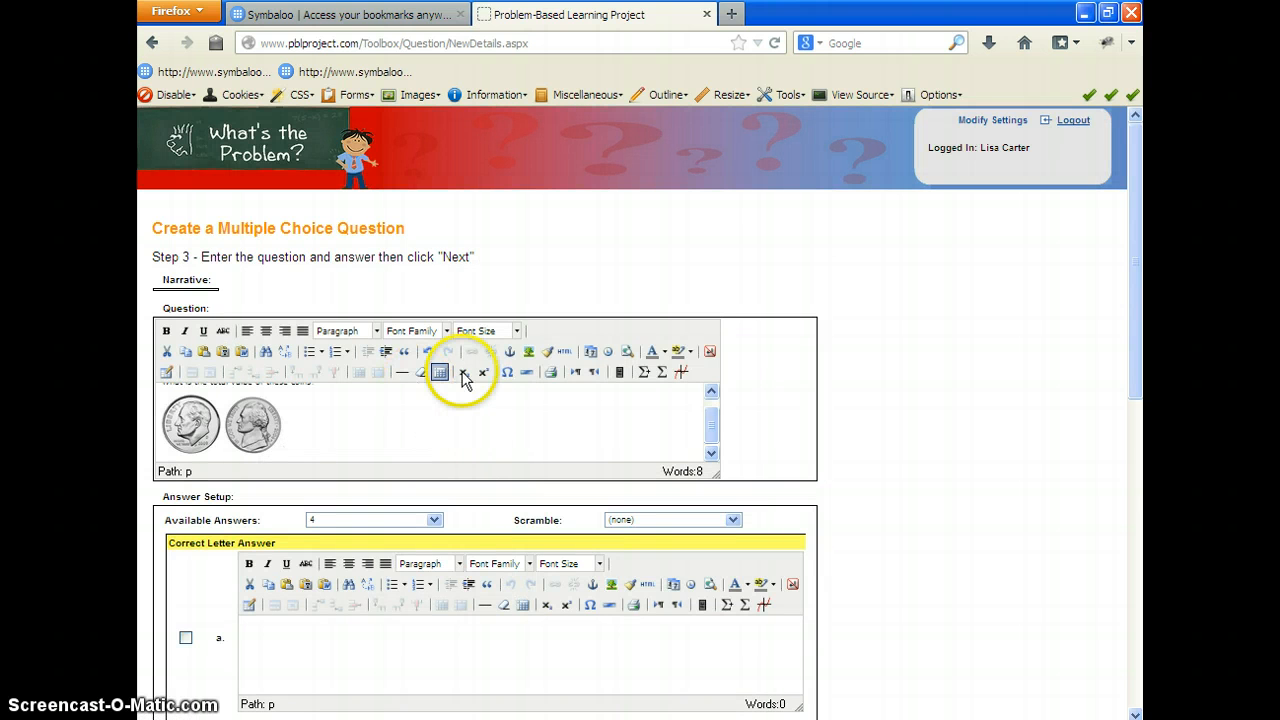
Step: Insert the image penny.jpg beside the nickel with a width of 75 px and constrained proportions, without an image description
click(531, 355)
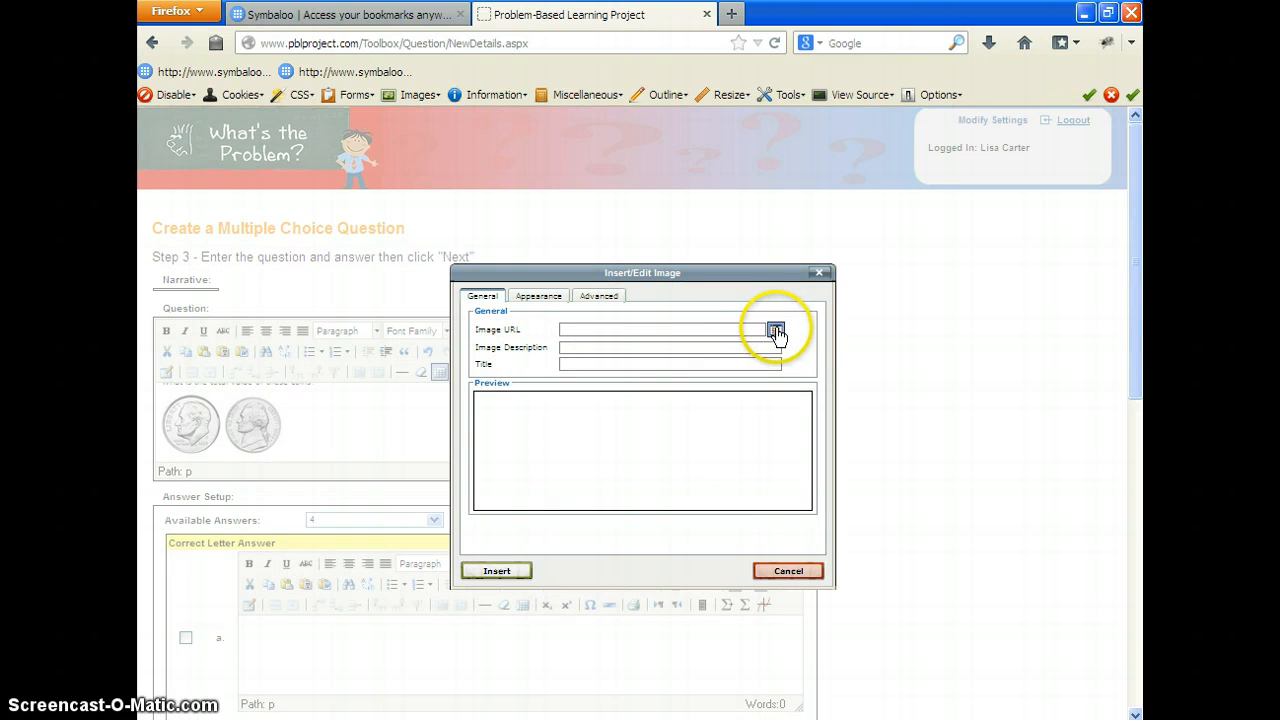
click(774, 330)
click(738, 314)
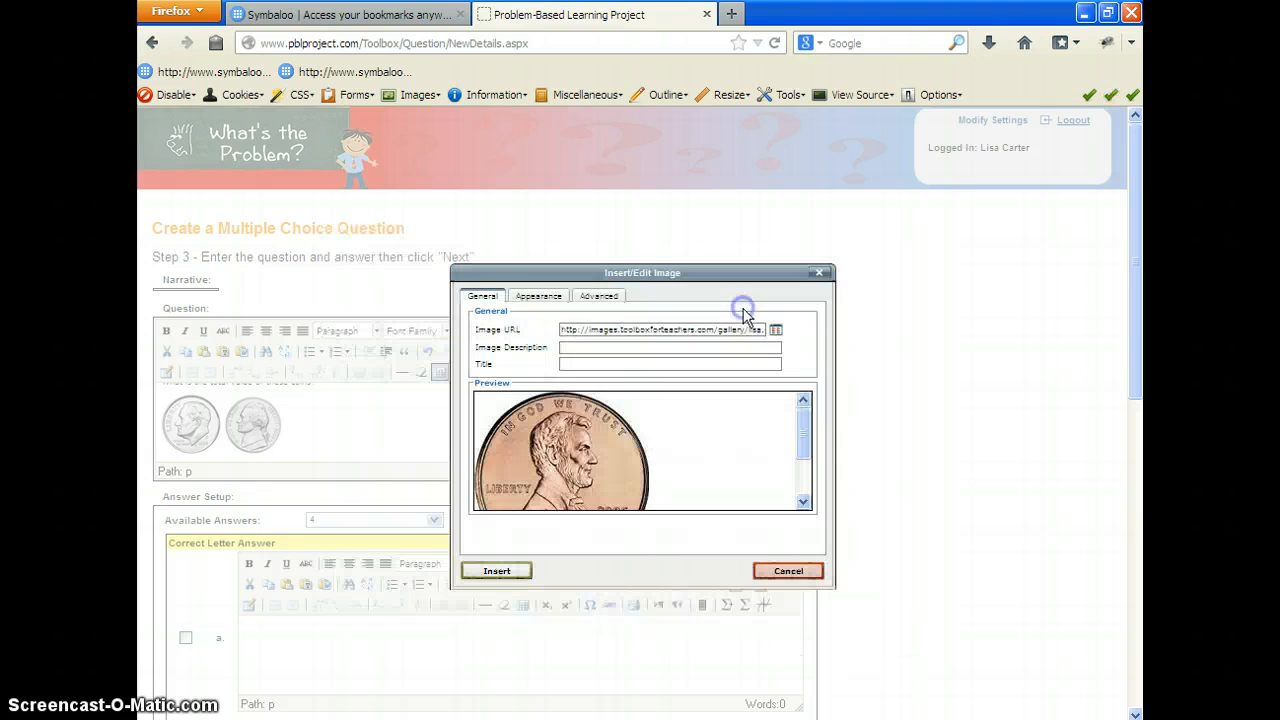
click(552, 296)
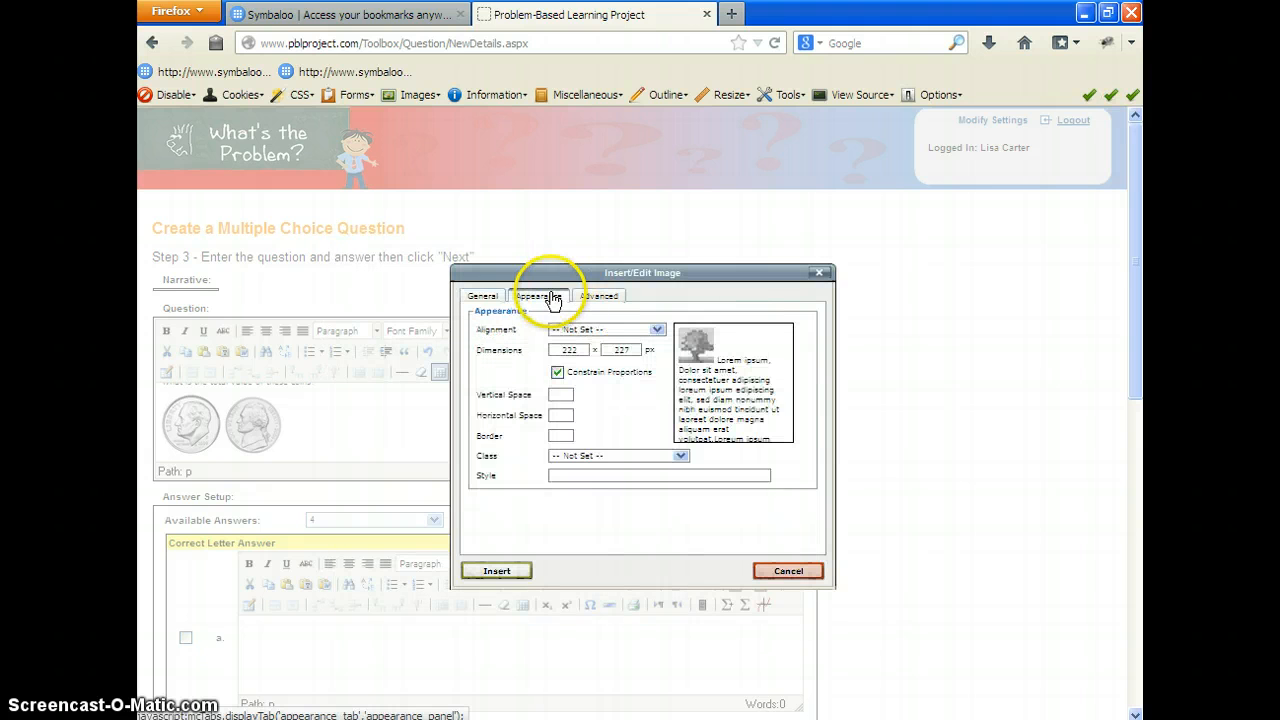
click(557, 351)
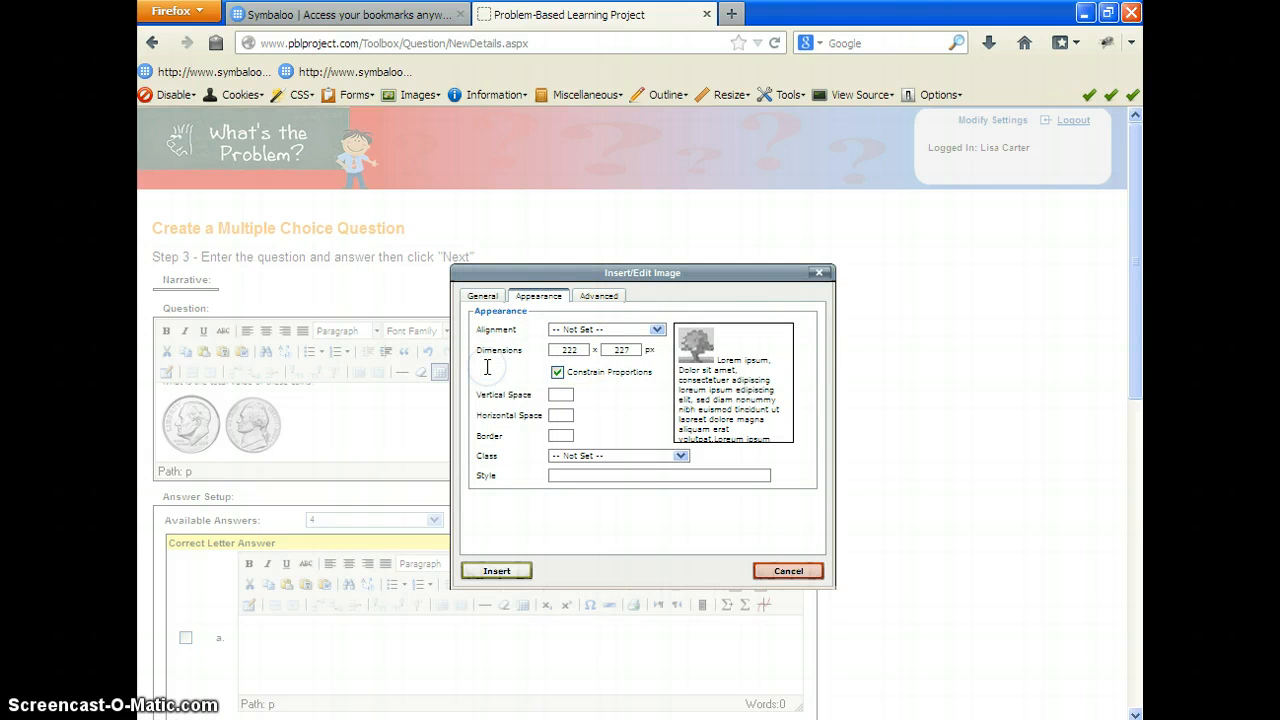
key(BackSpace)
text(74)
key(BackSpace)
text(5)
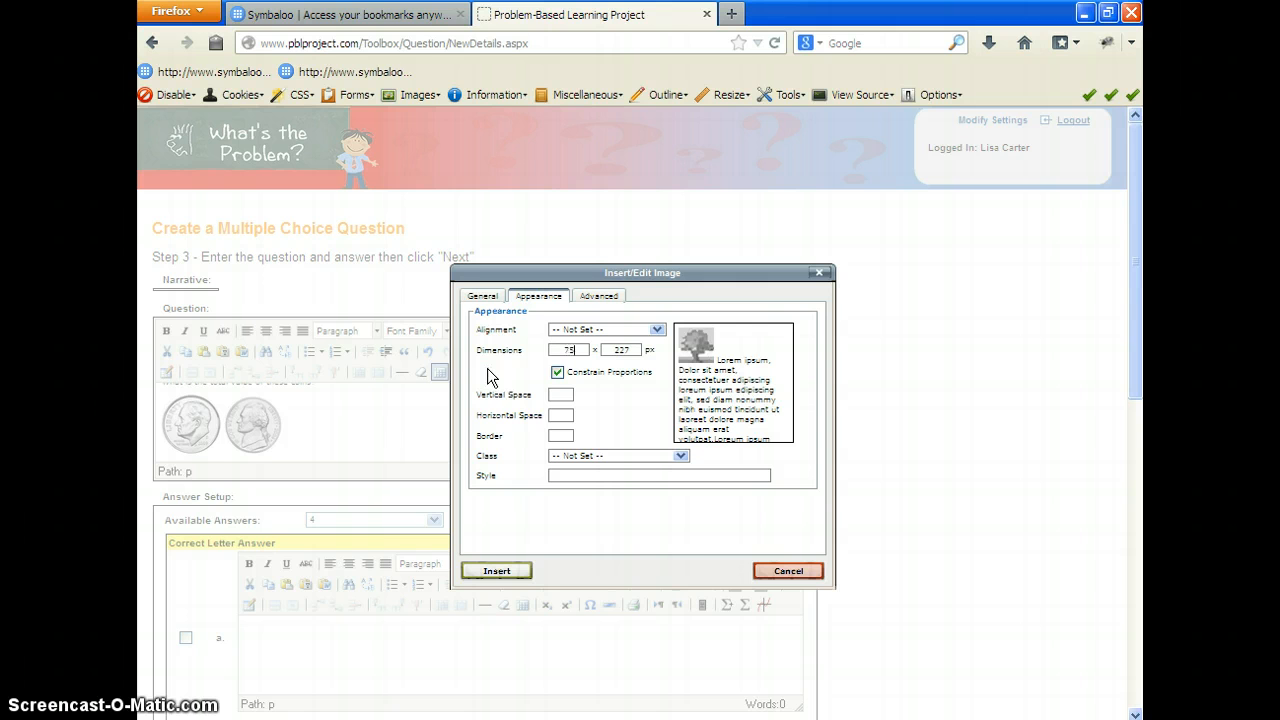
click(497, 575)
click(594, 452)
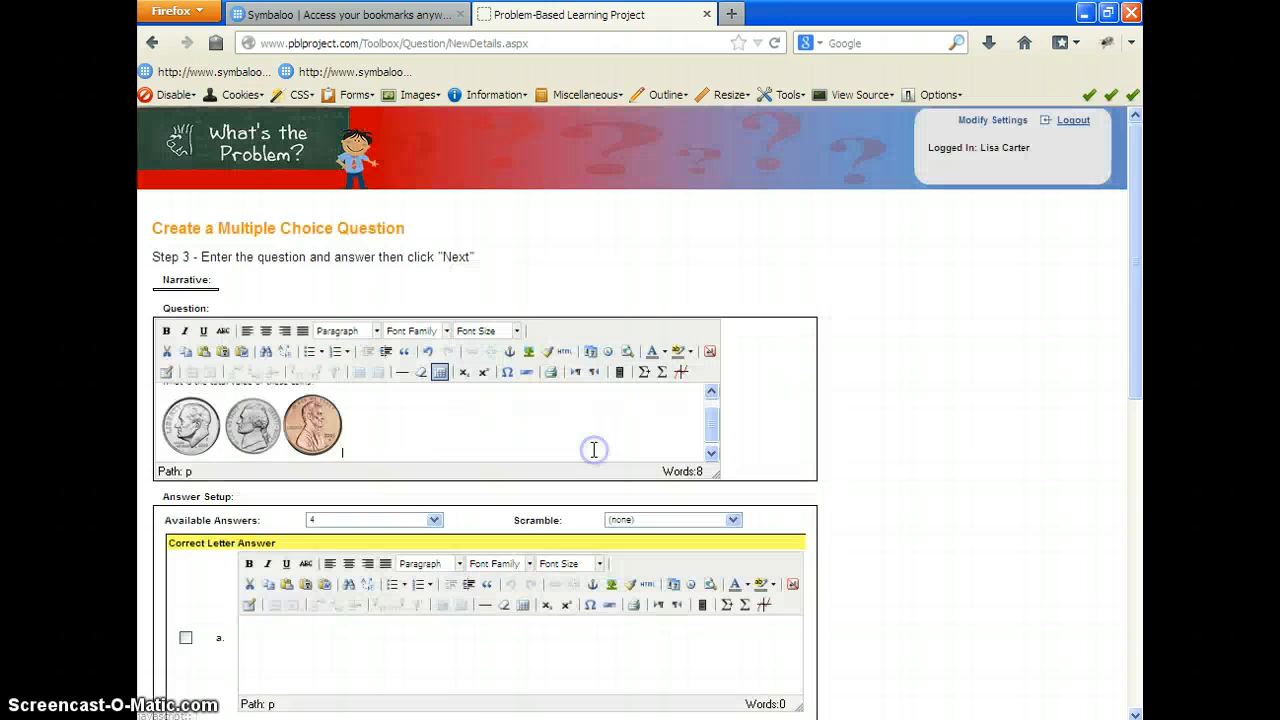
Step: Copy the penny image and paste a second penny beside it in the question
click(331, 427)
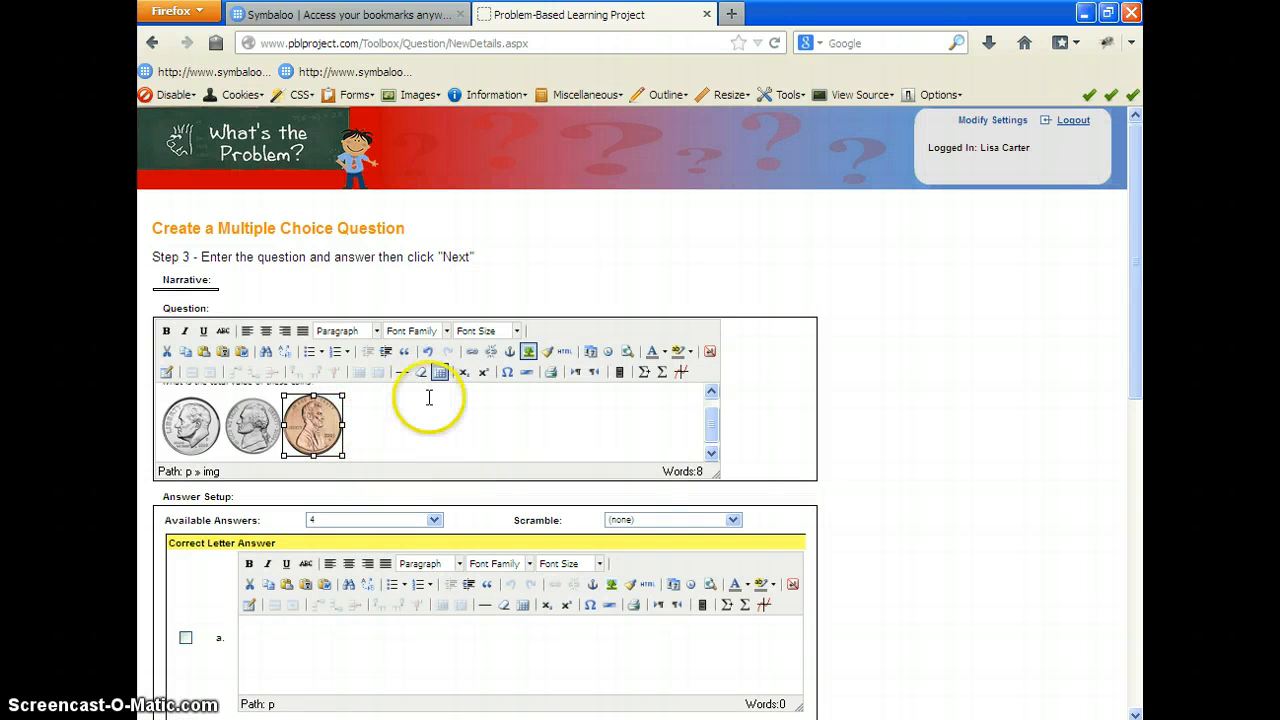
click(361, 441)
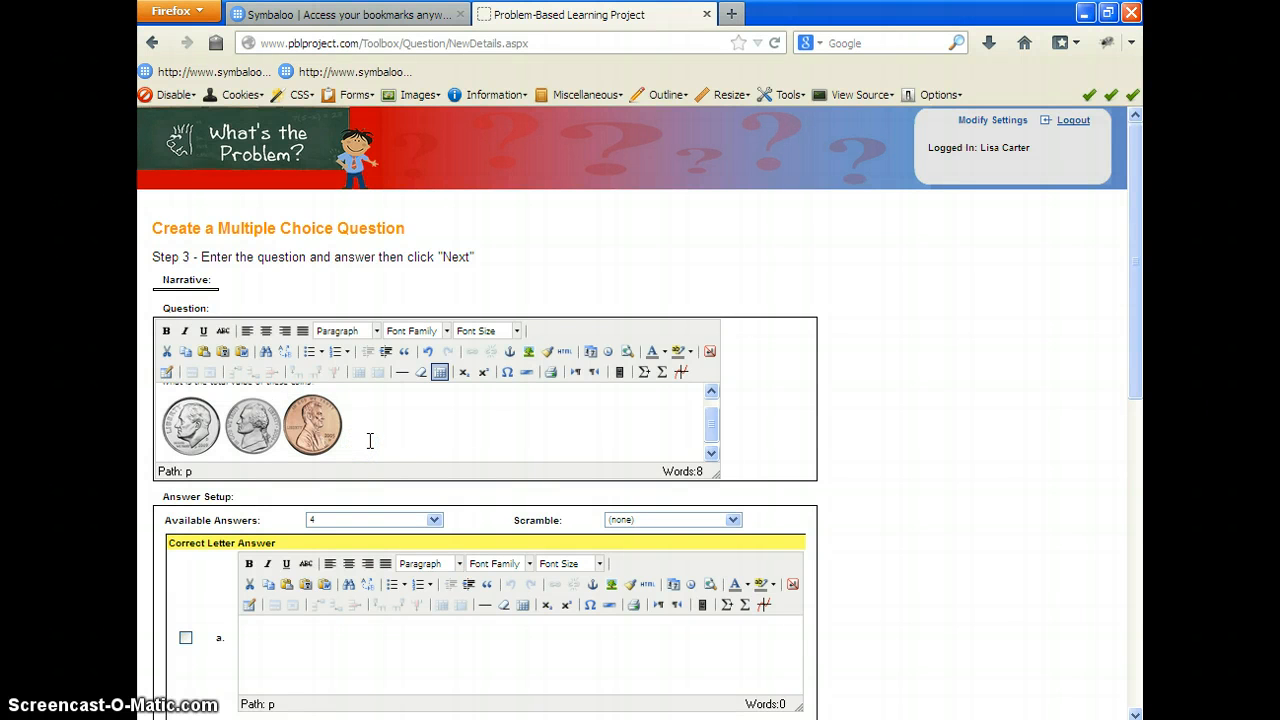
key(ctrl+v)
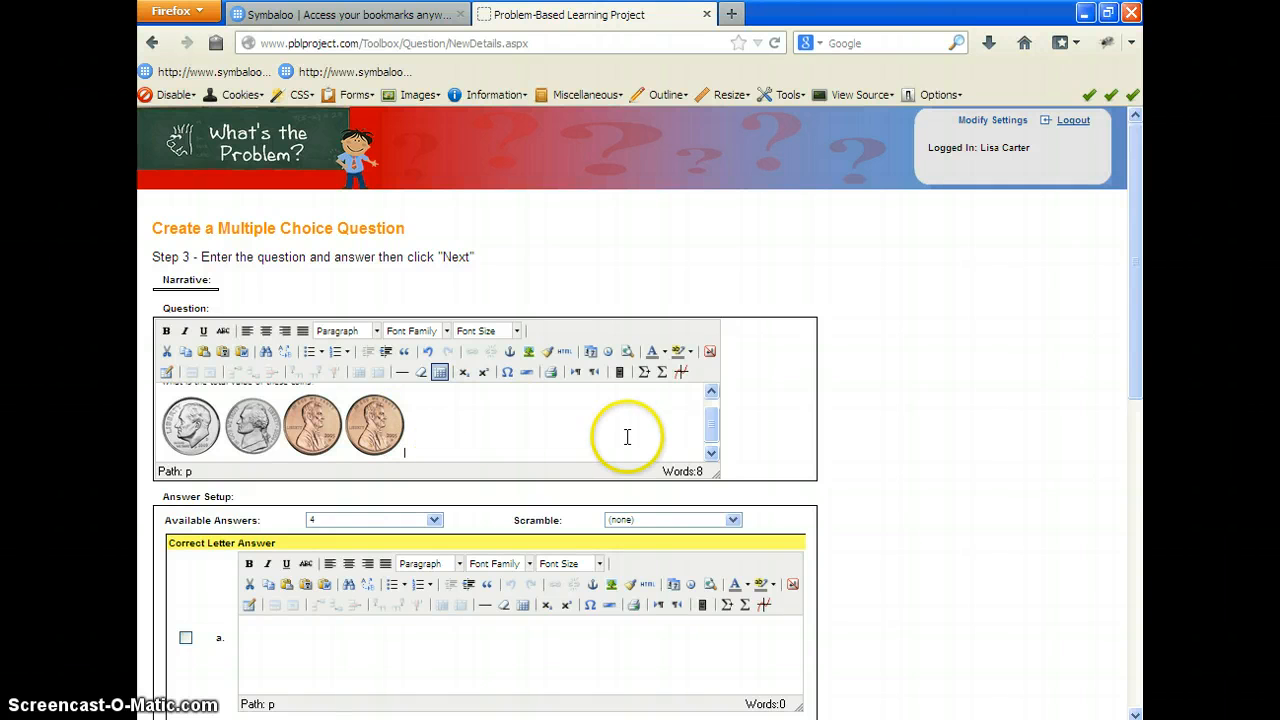
drag(711, 426, 711, 430)
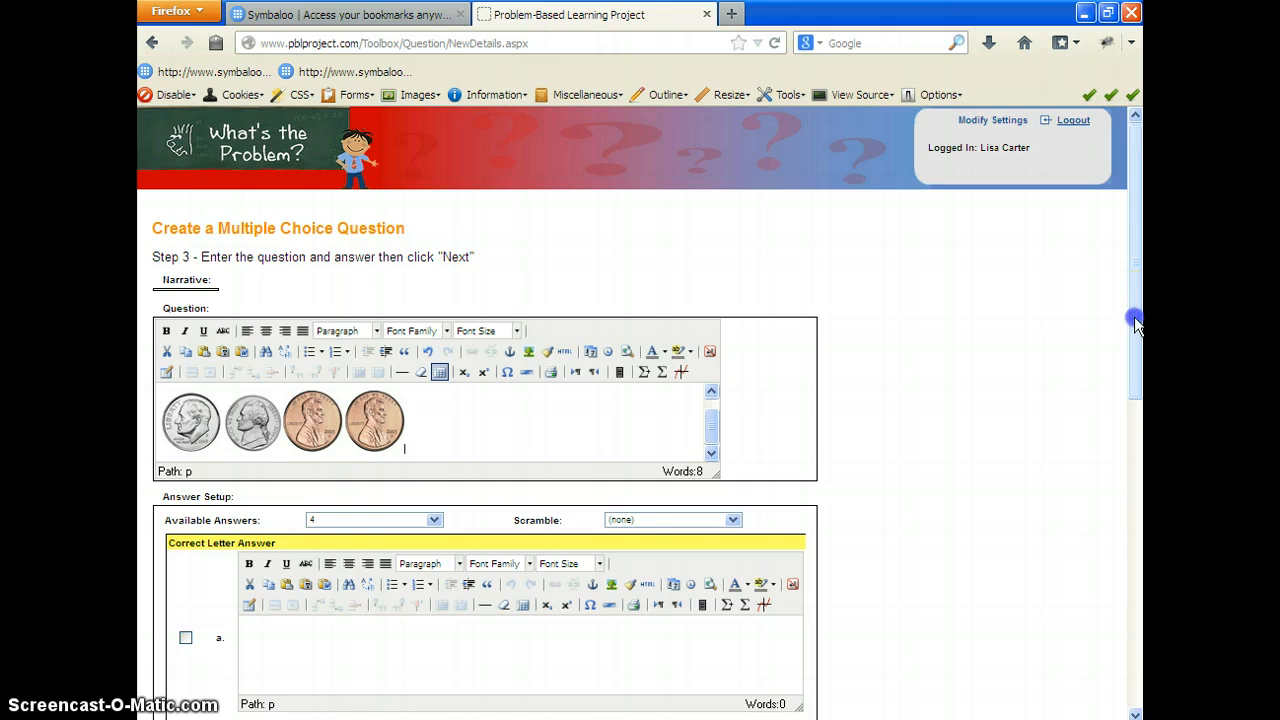
Step: Enter "17 cents" as answer b and mark it as the correct answer
drag(1136, 309, 1135, 420)
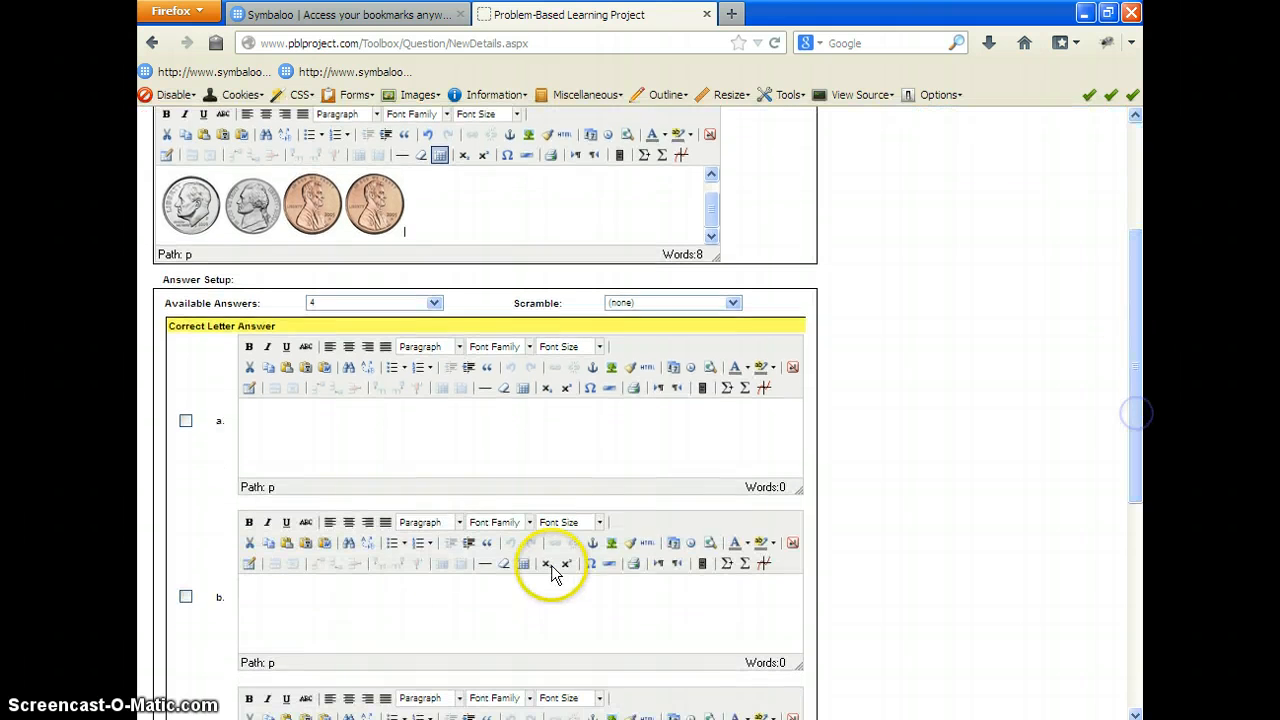
click(285, 589)
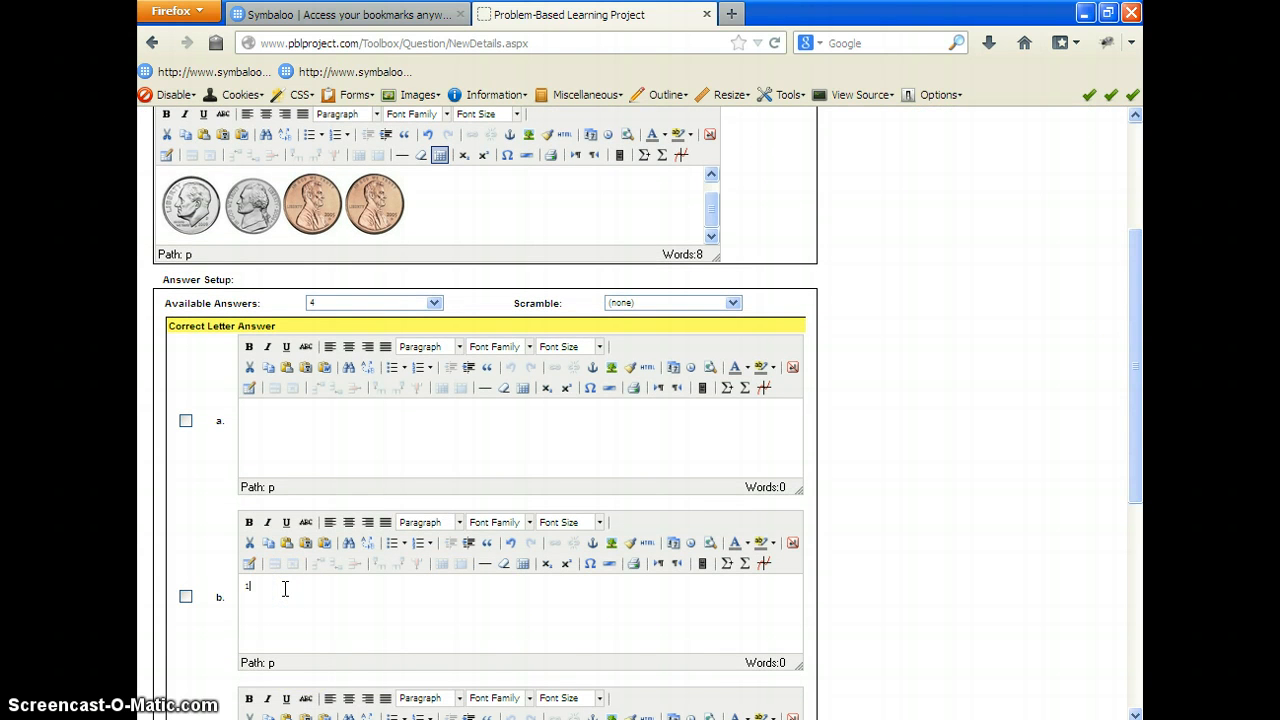
text(17 cents)
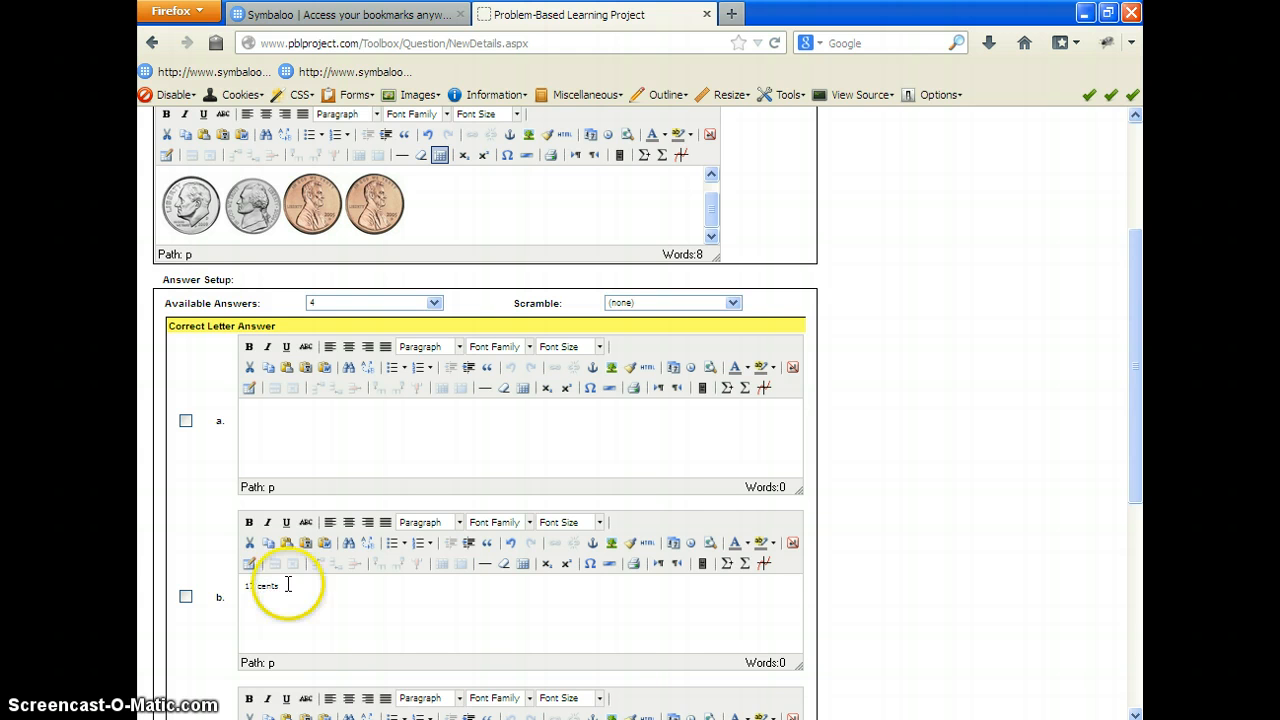
click(185, 598)
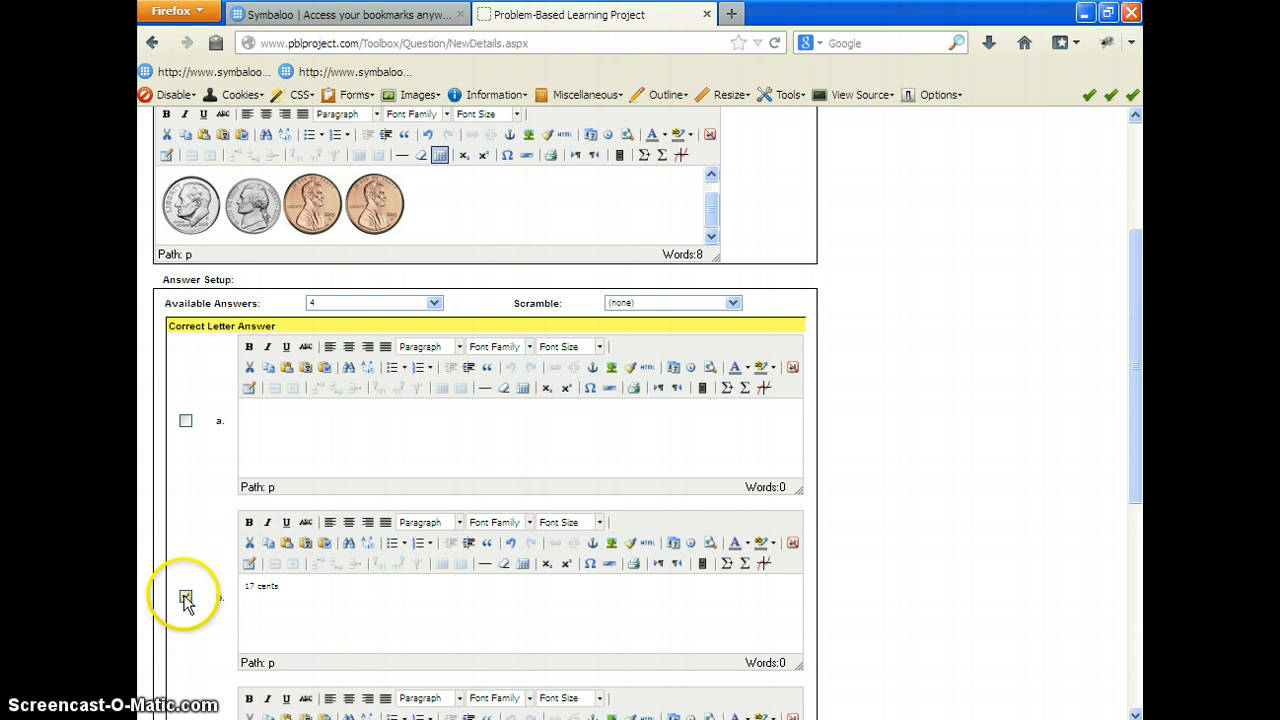
Step: Enter the remaining answer choices: "22 cents" for a, "12 cents" for c and "4 cents" for d
click(258, 410)
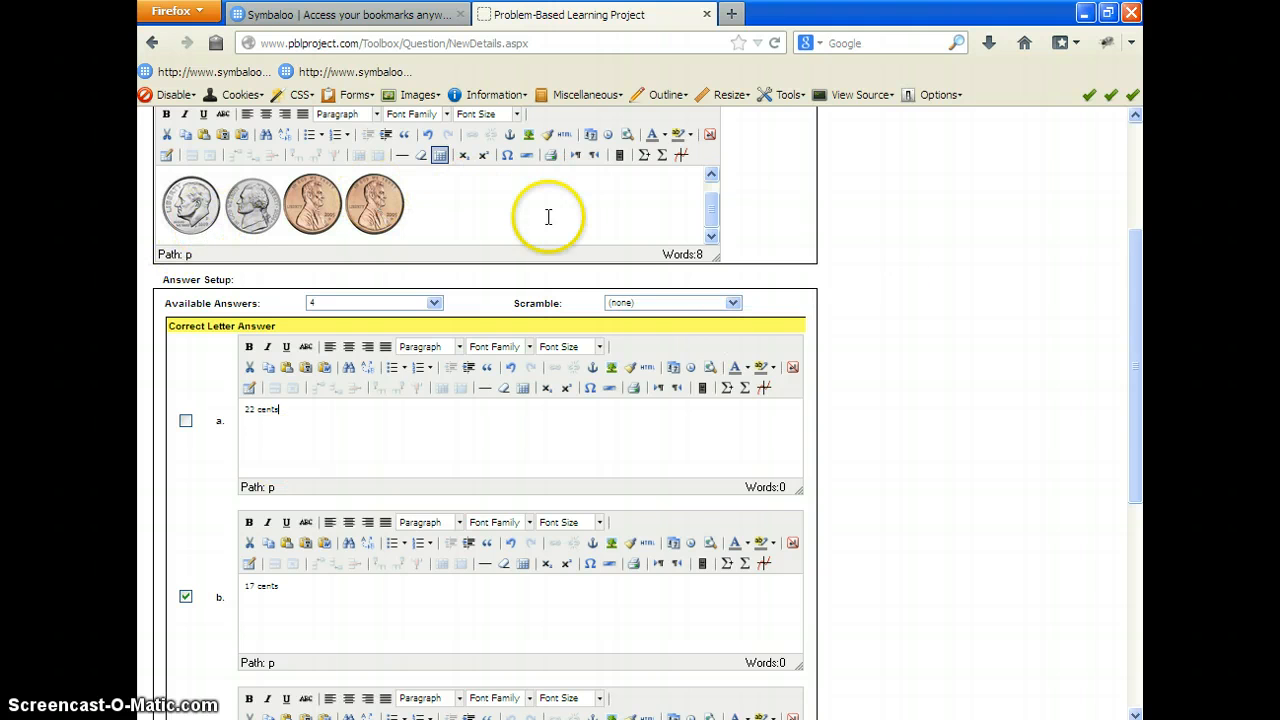
drag(1134, 443, 1136, 552)
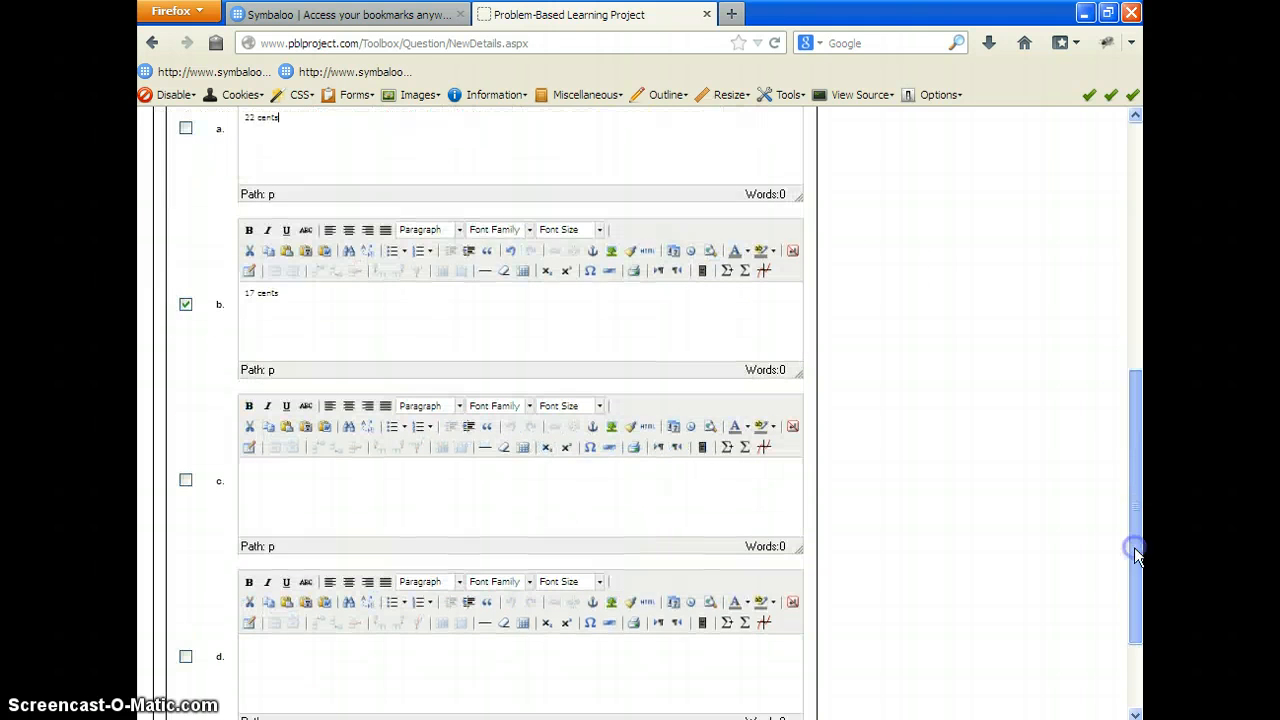
text(12 cents)
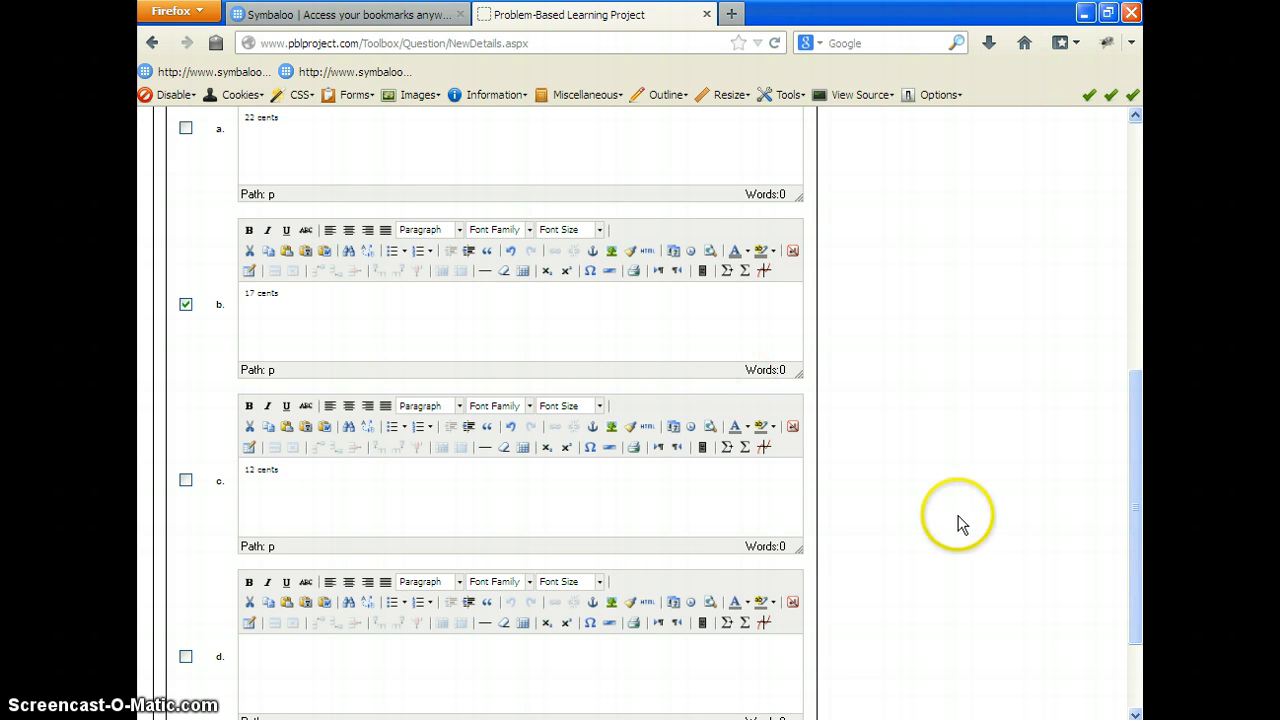
drag(1134, 500, 1131, 543)
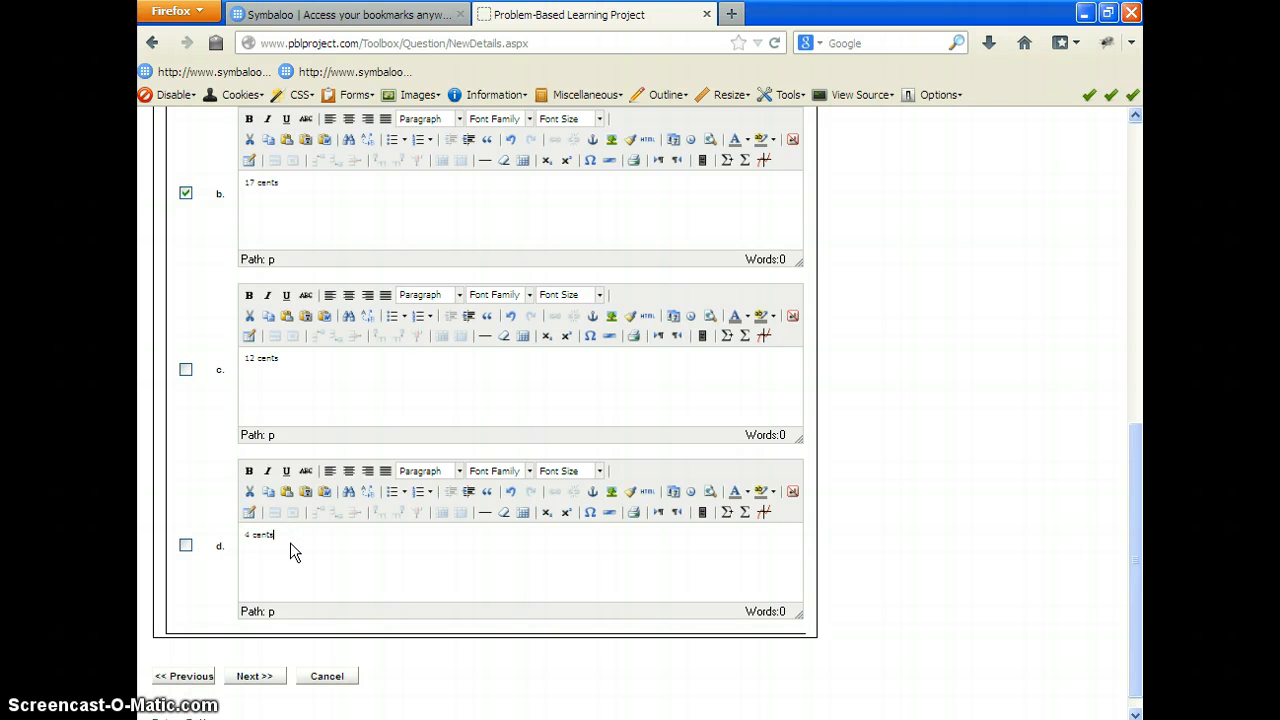
Step: Clear and re-mark answer b as the correct answer, and continue to the question attributes
click(185, 192)
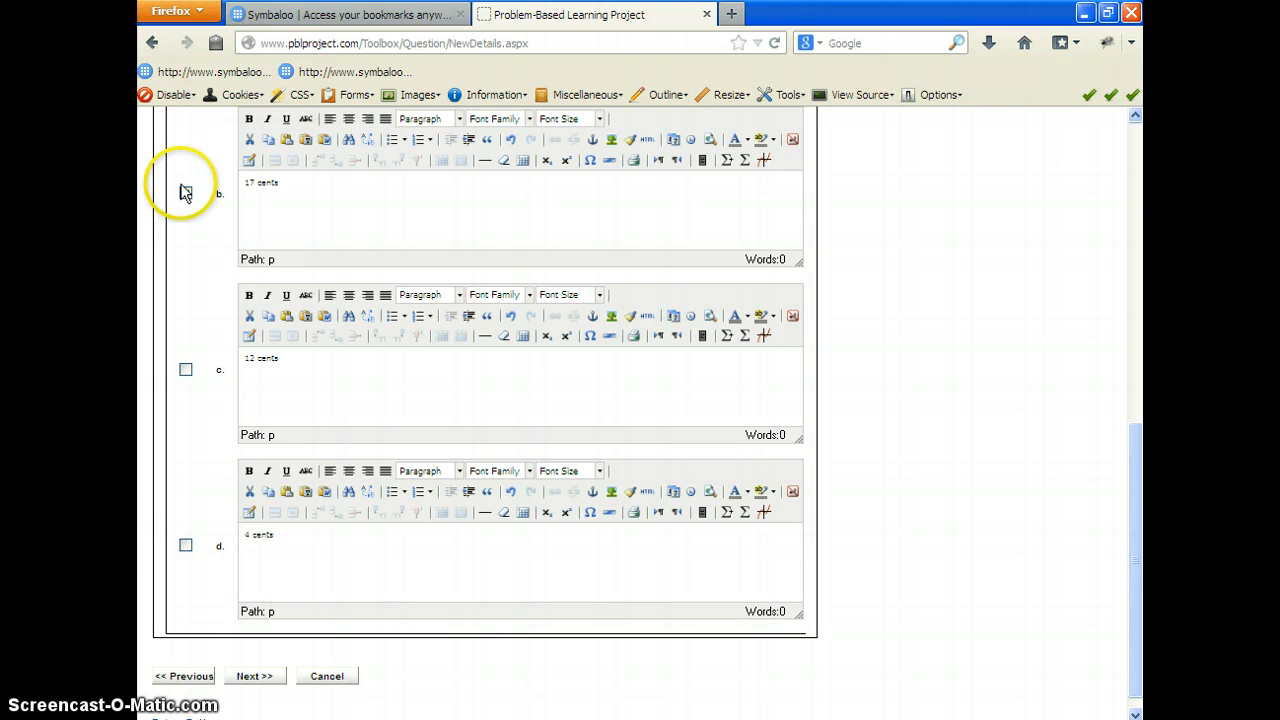
click(185, 193)
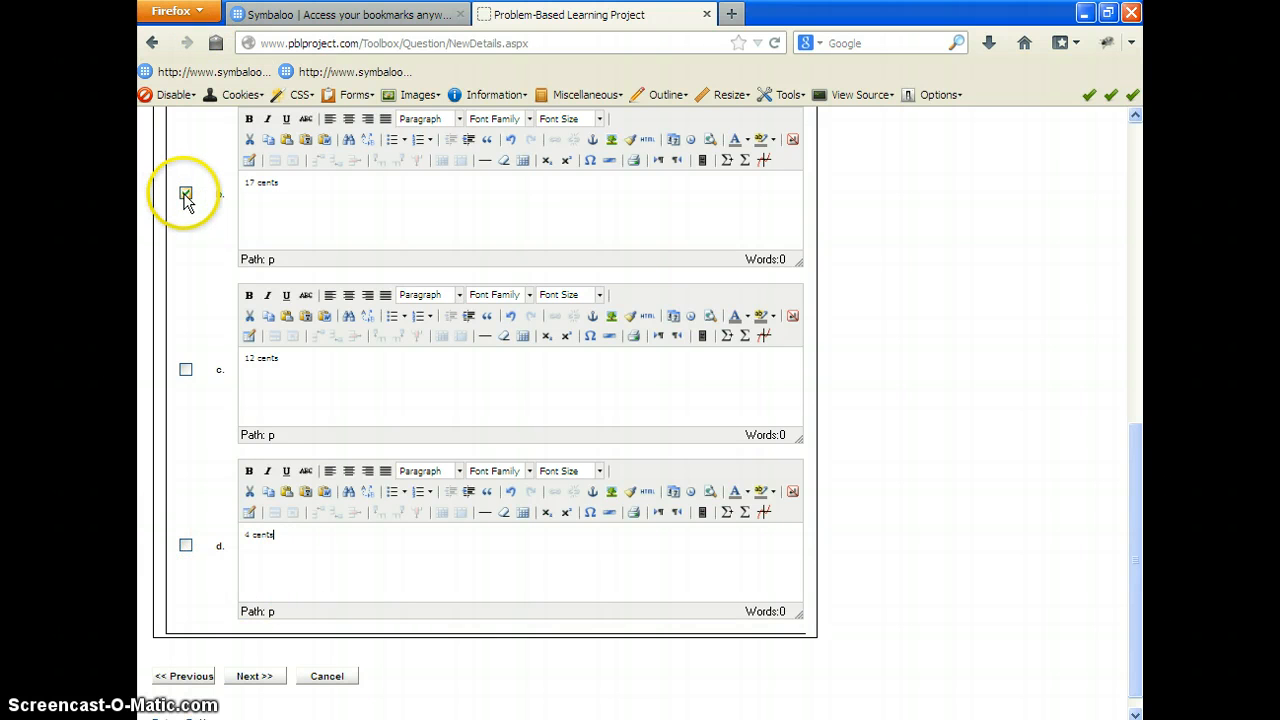
click(254, 677)
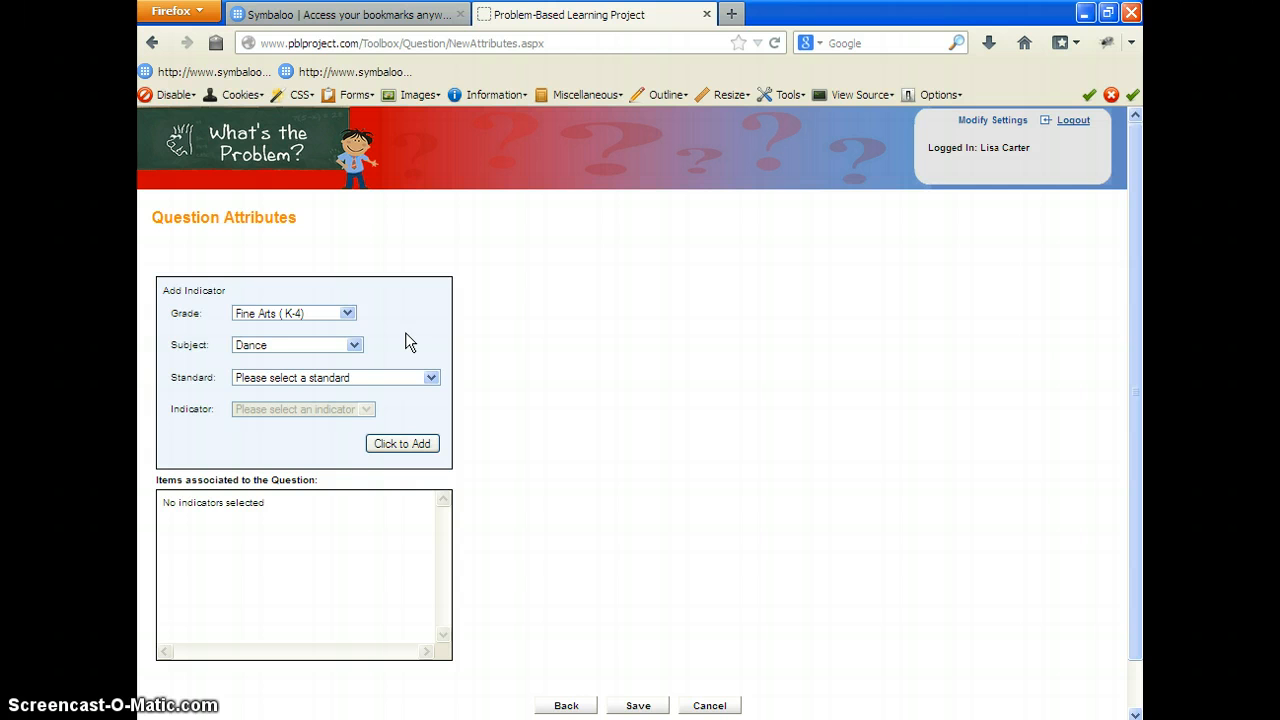
Step: Add the indicator 2.MD8 - Dollars and cents - word problems for 2nd grade, Math - Common Core, standard 2.MD - Measurement And Data
click(347, 313)
click(280, 367)
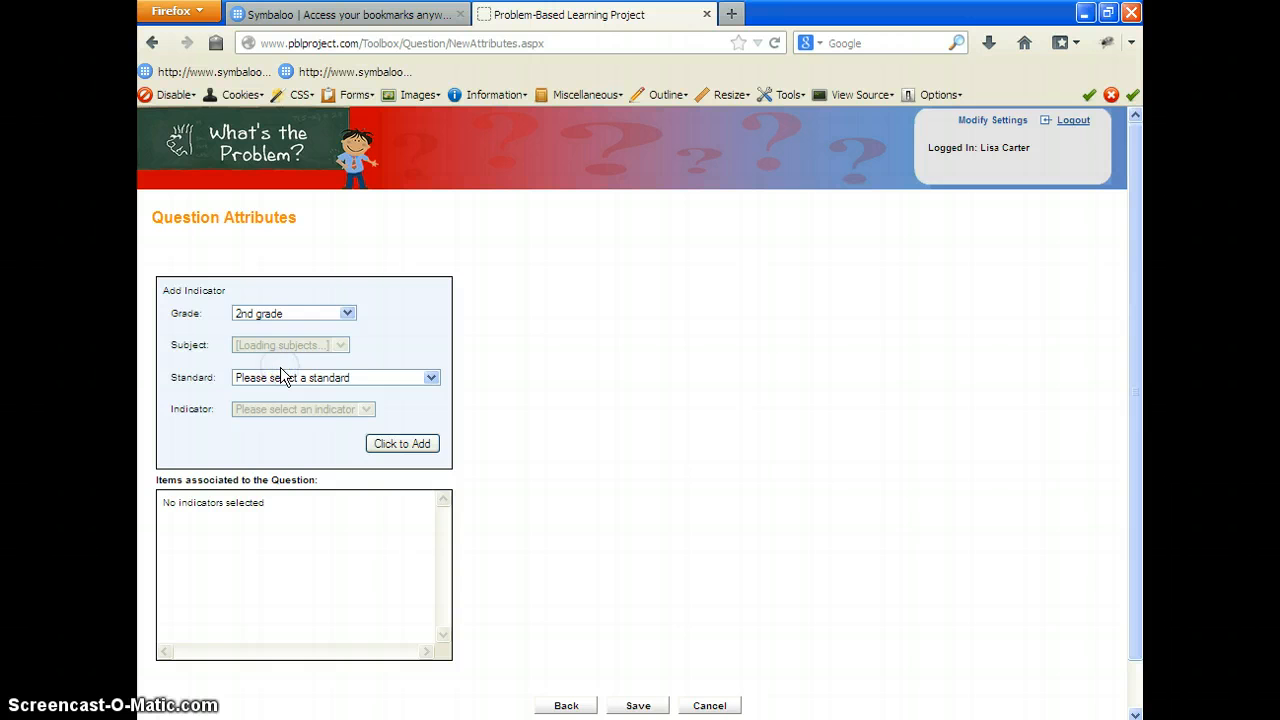
click(389, 345)
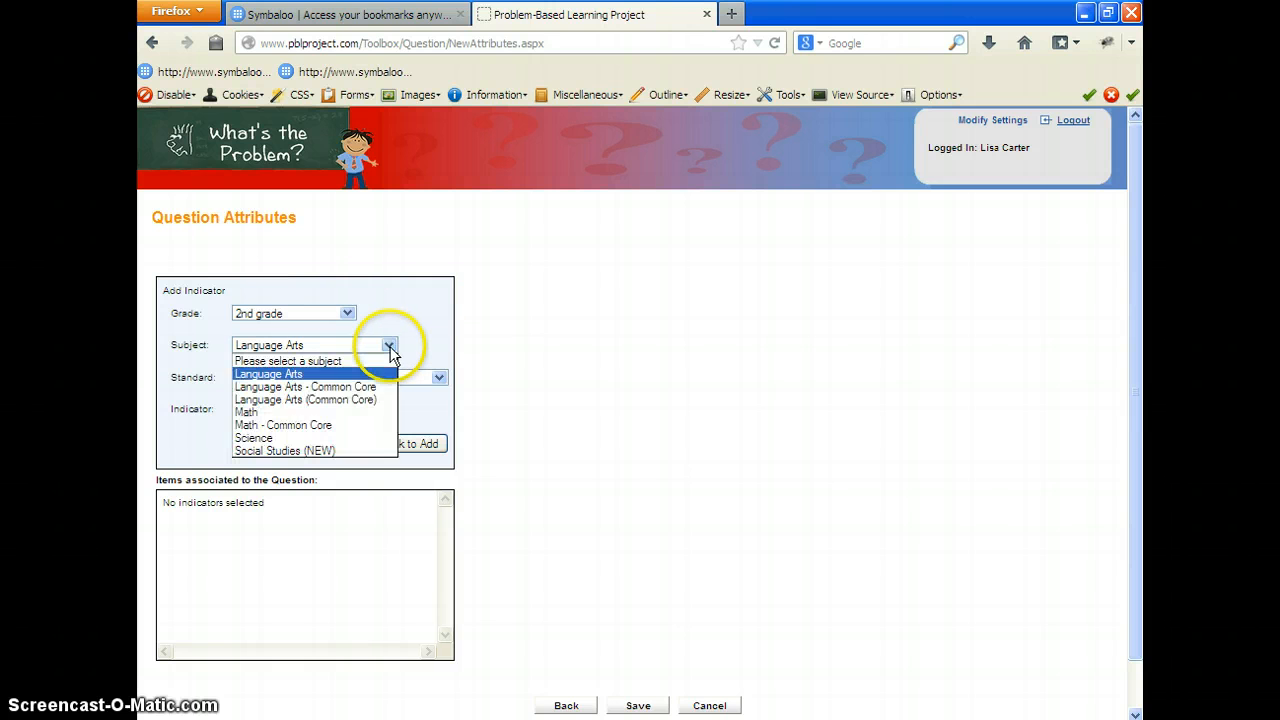
click(335, 425)
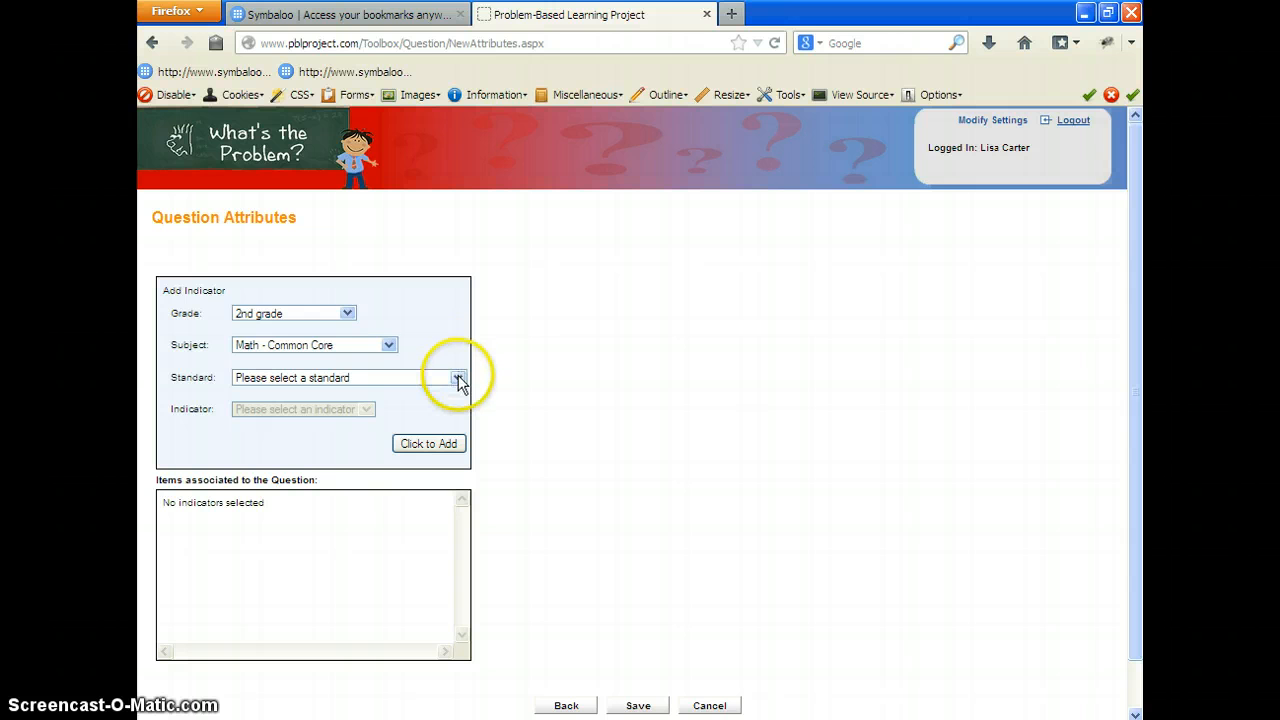
click(459, 378)
click(365, 413)
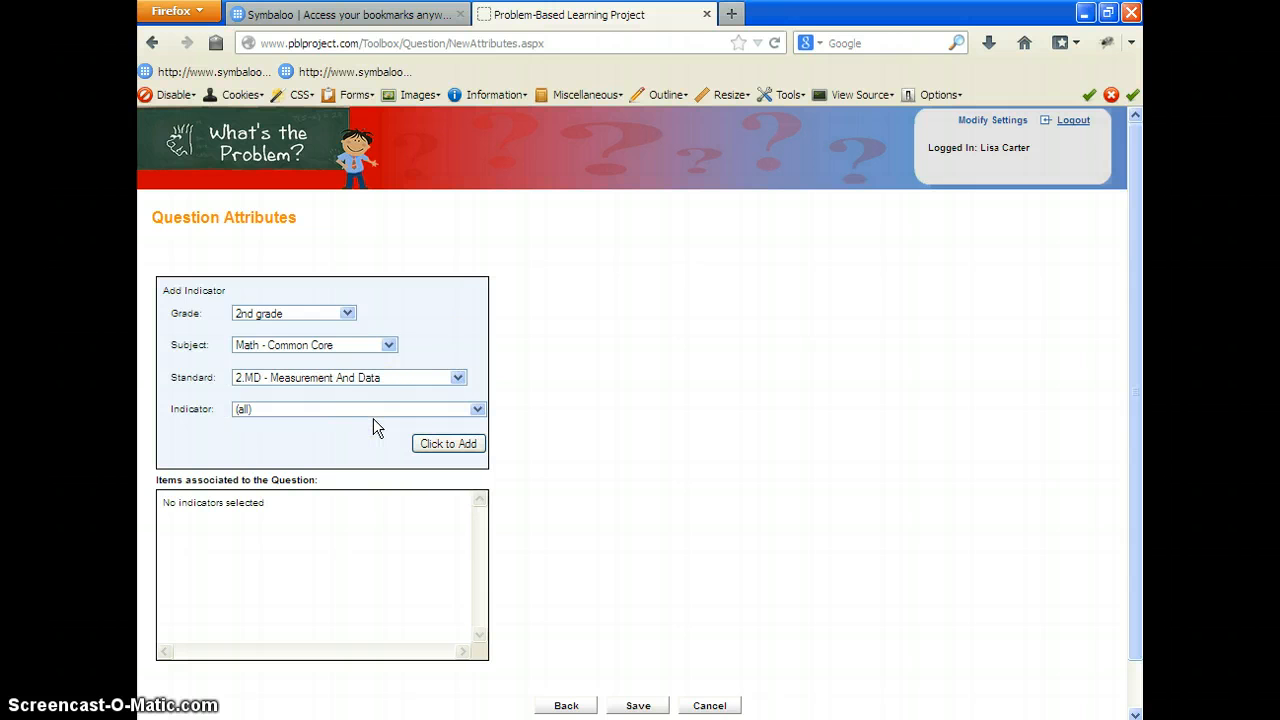
click(478, 409)
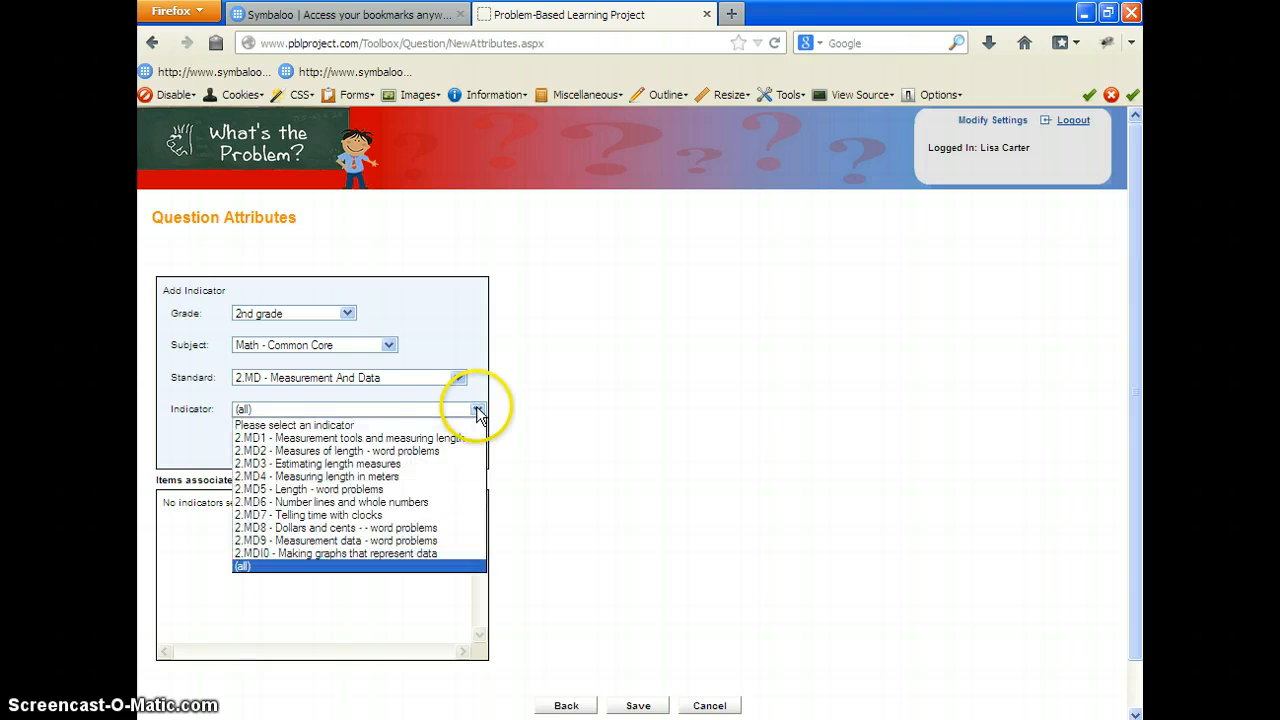
click(421, 528)
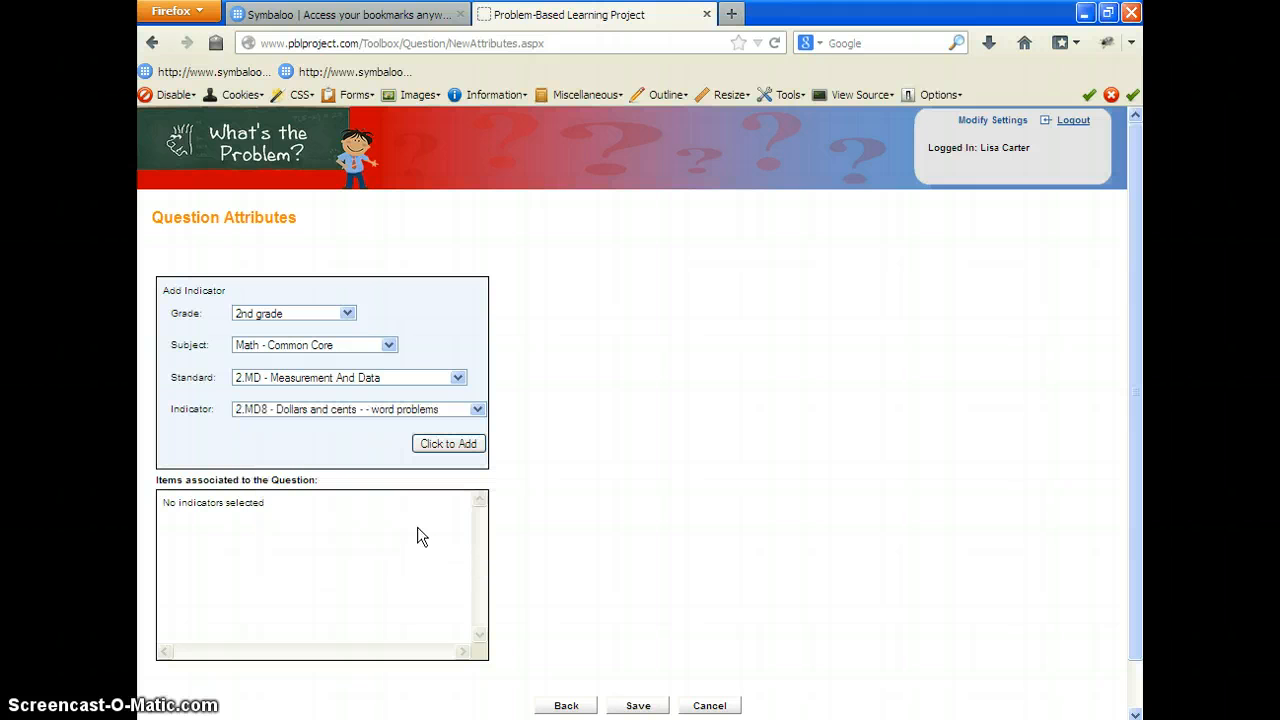
click(440, 446)
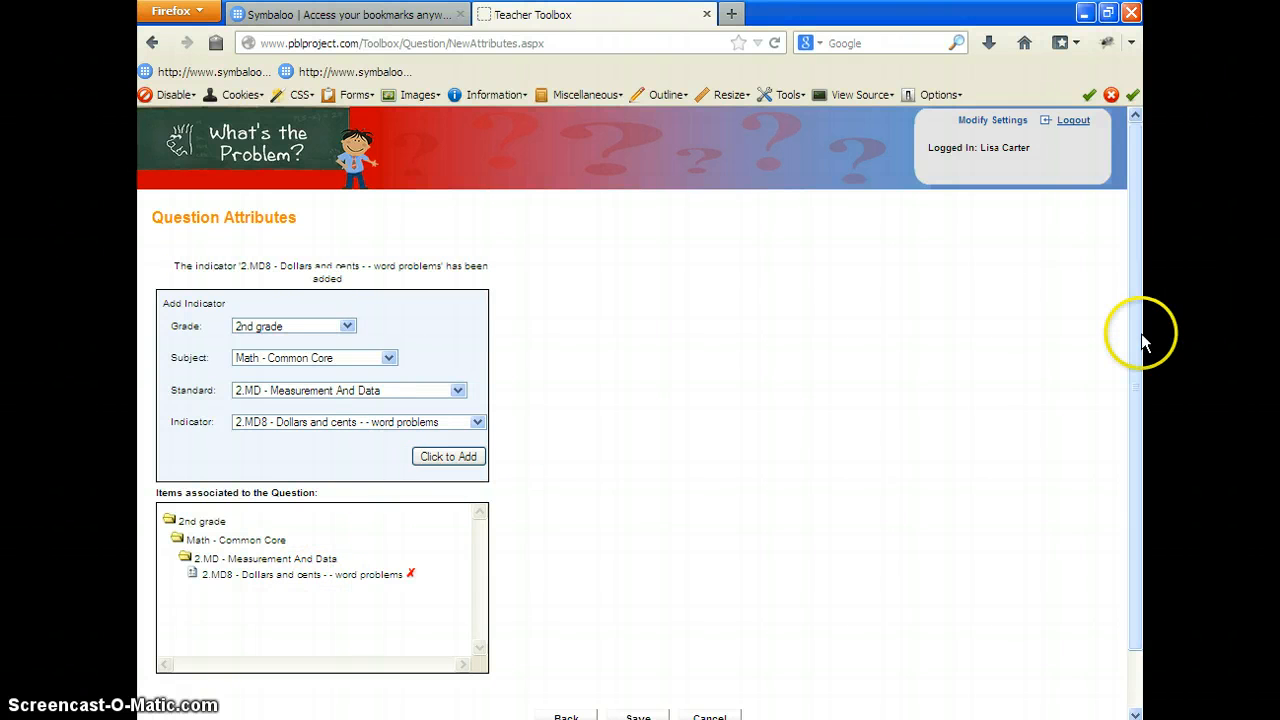
Step: Save the question and open the My Questions list from the Teacher Toolbox Resources
scroll(1141, 335, down, 1)
click(650, 656)
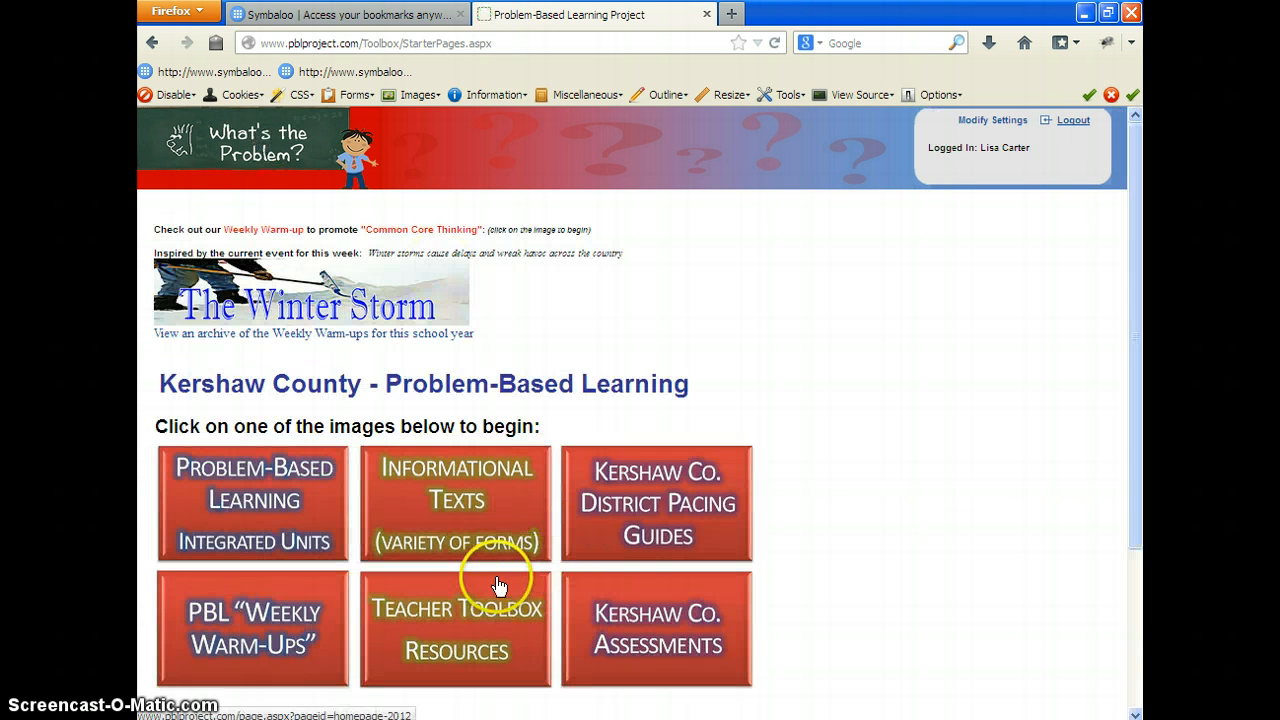
click(480, 634)
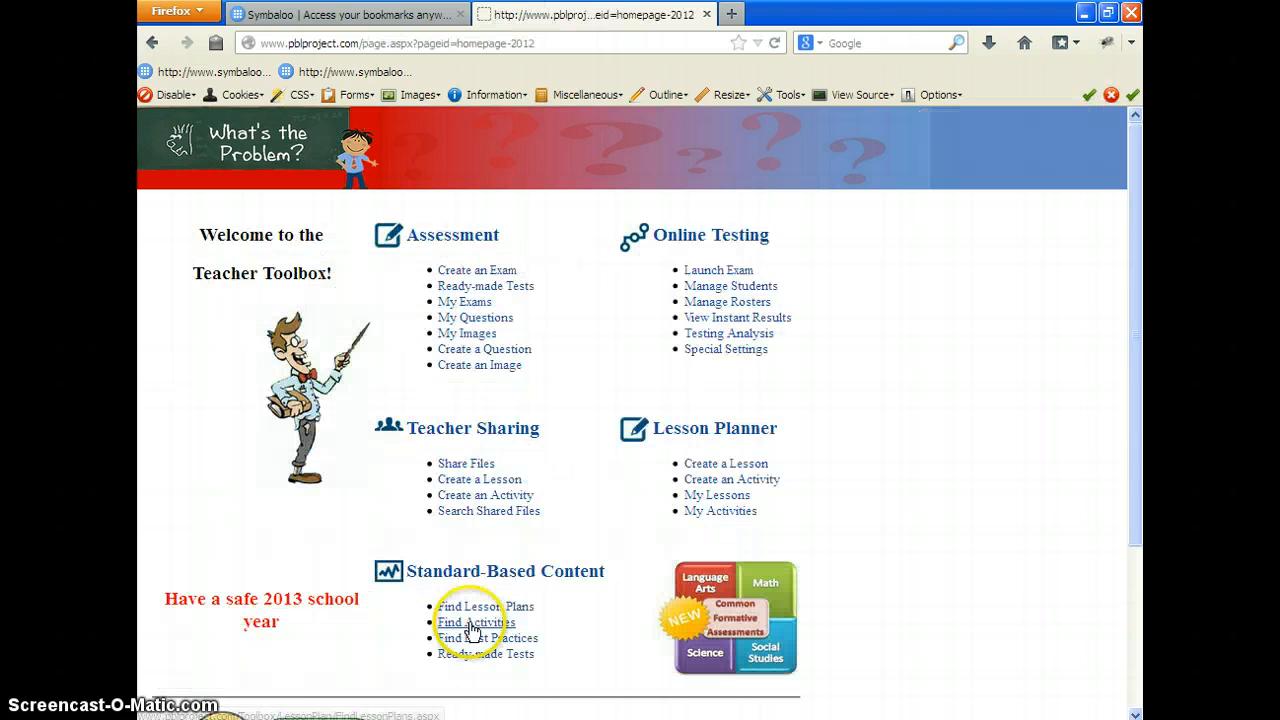
click(484, 318)
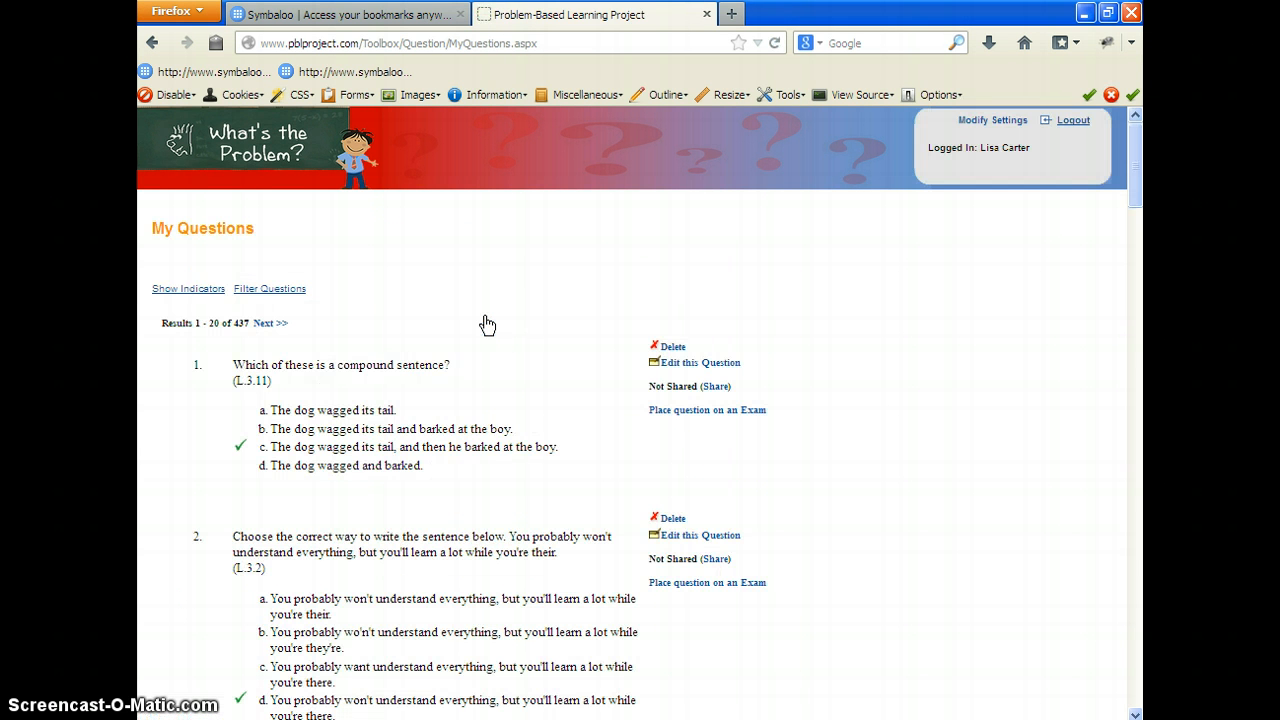
Step: Filter My Questions by 2nd grade, Math - Common Core and 2.MD - Measurement And Data, and review the question about the coins' total value
click(279, 293)
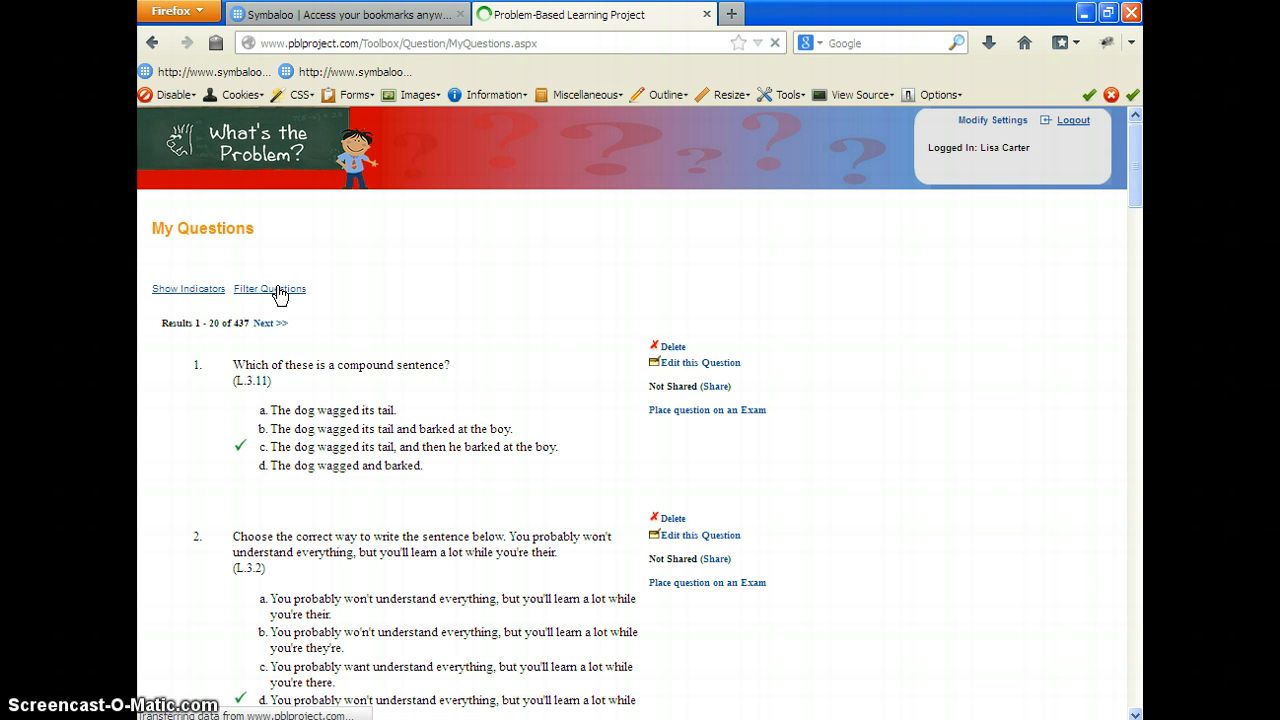
click(340, 270)
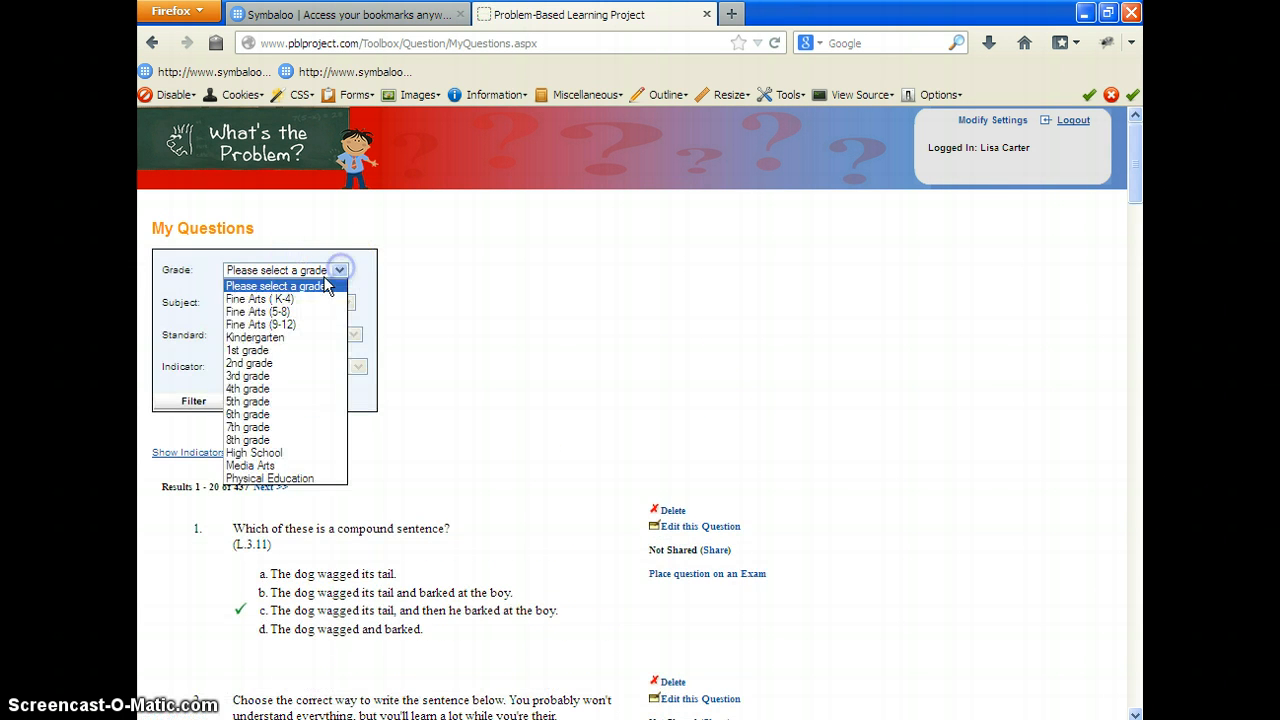
click(262, 363)
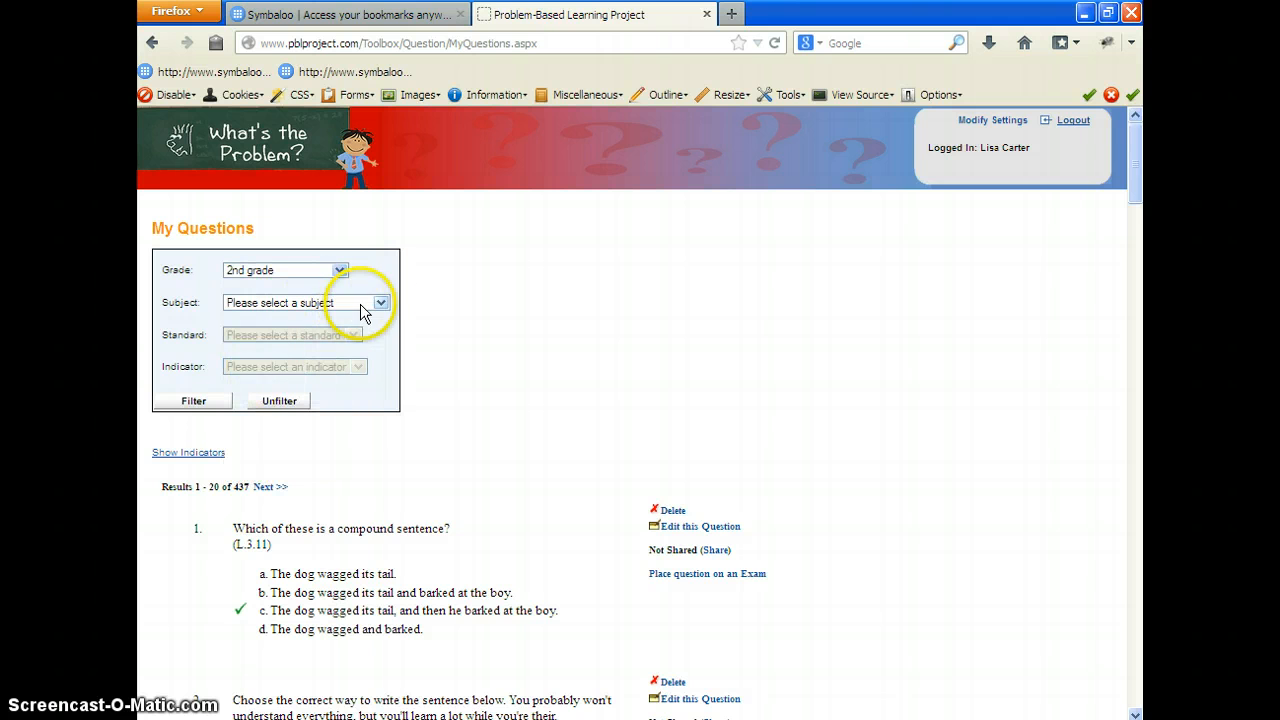
click(380, 302)
click(320, 370)
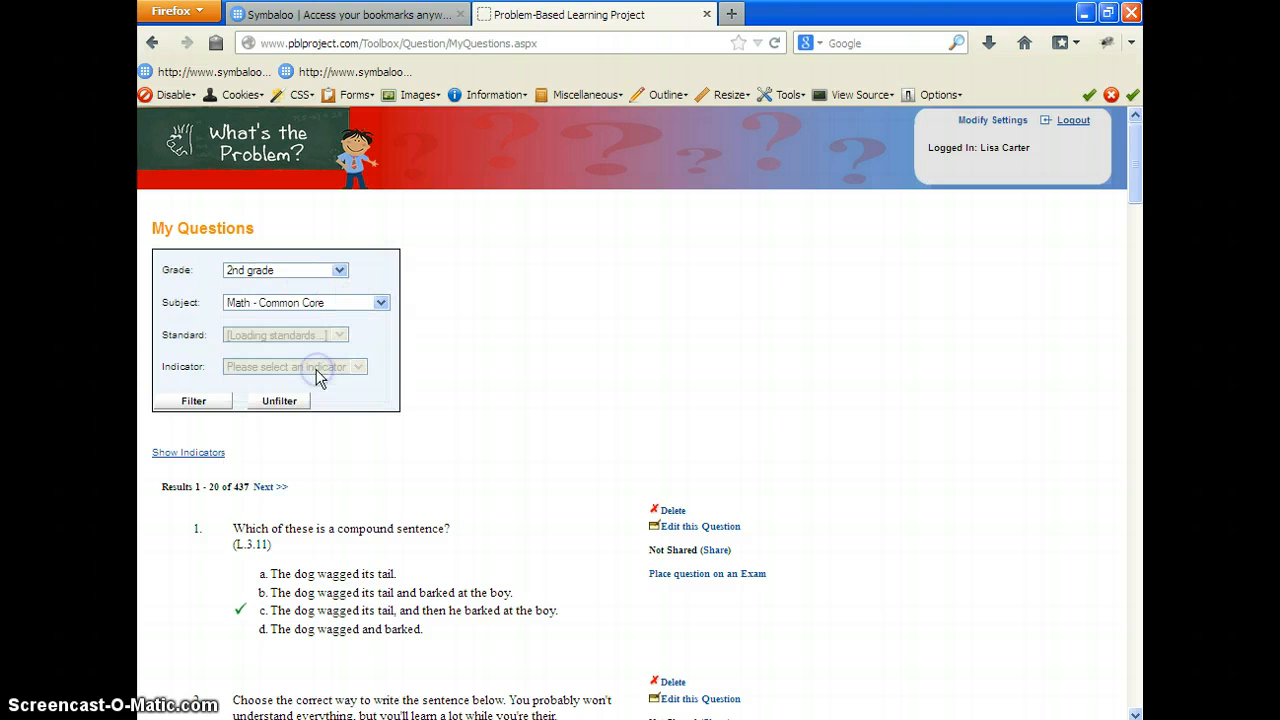
click(452, 336)
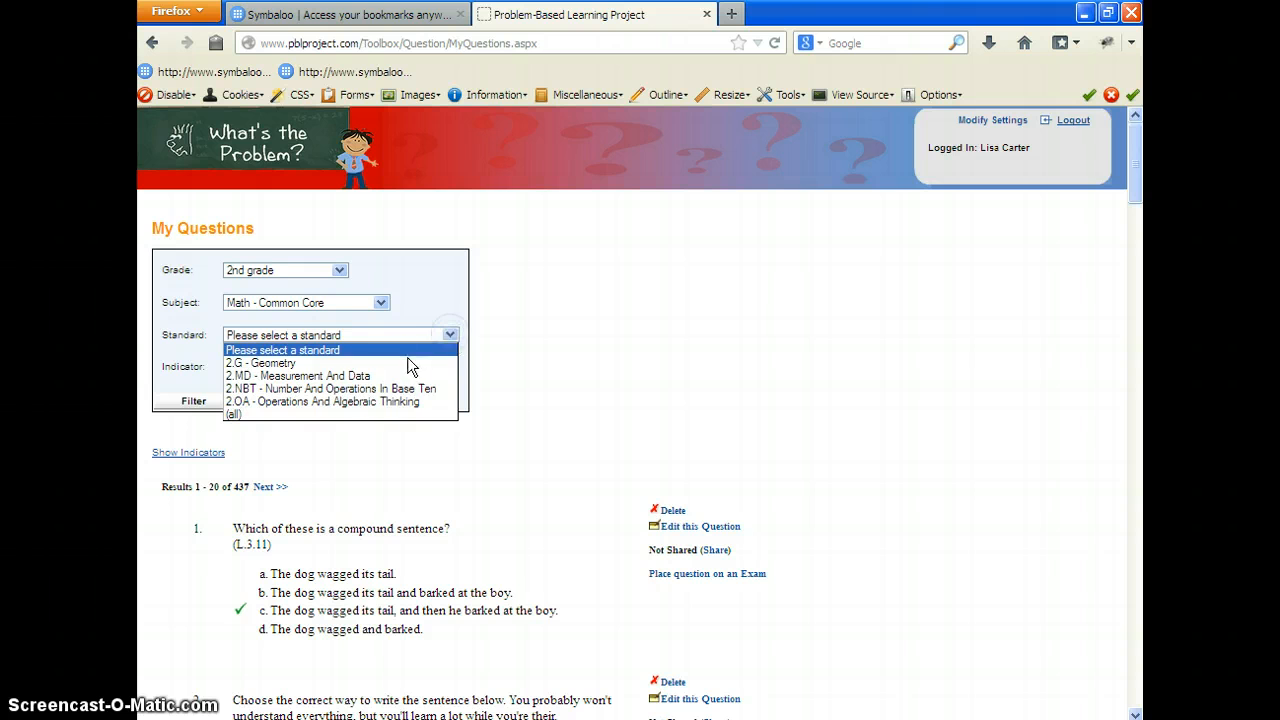
click(368, 375)
click(196, 407)
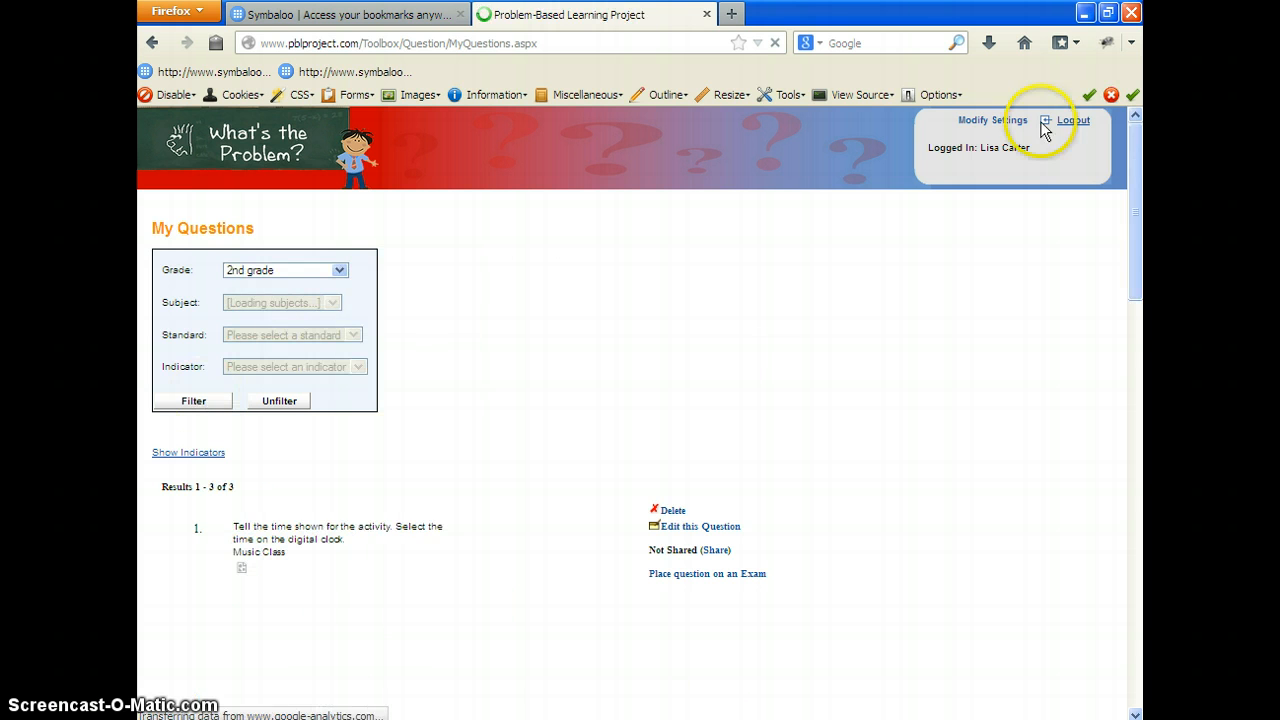
drag(1136, 222, 1141, 451)
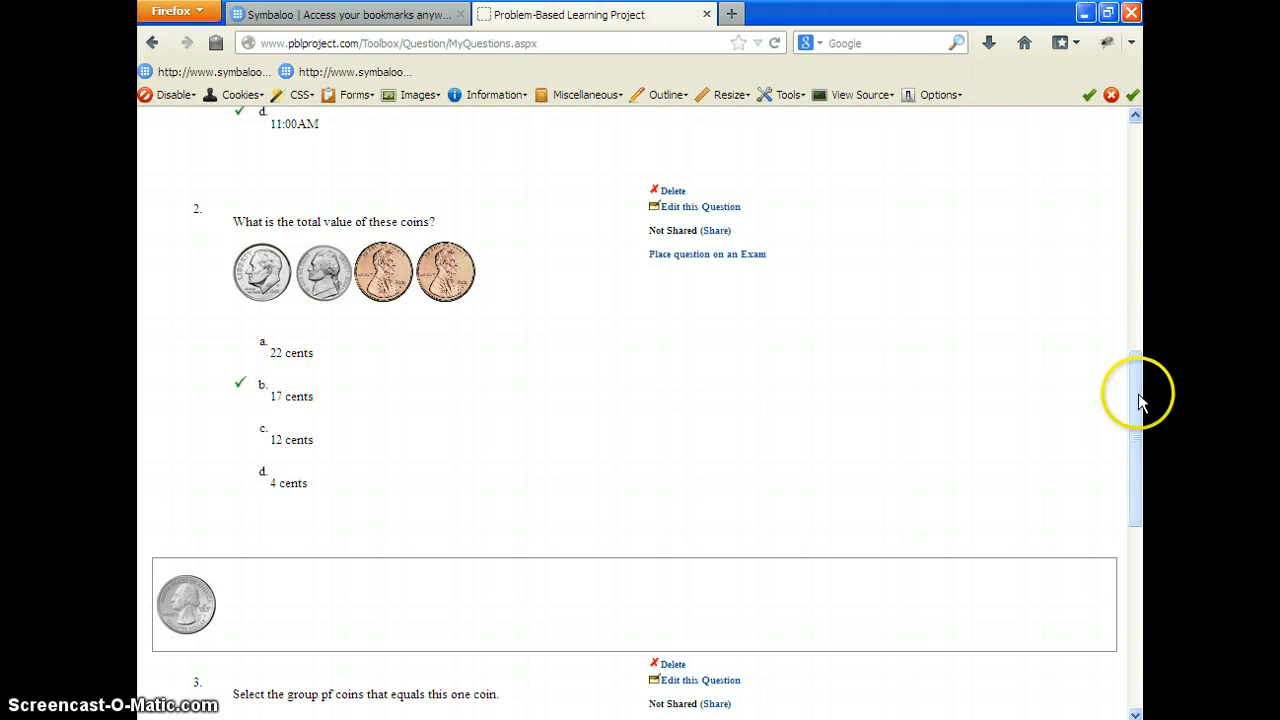
drag(1137, 400, 1137, 170)
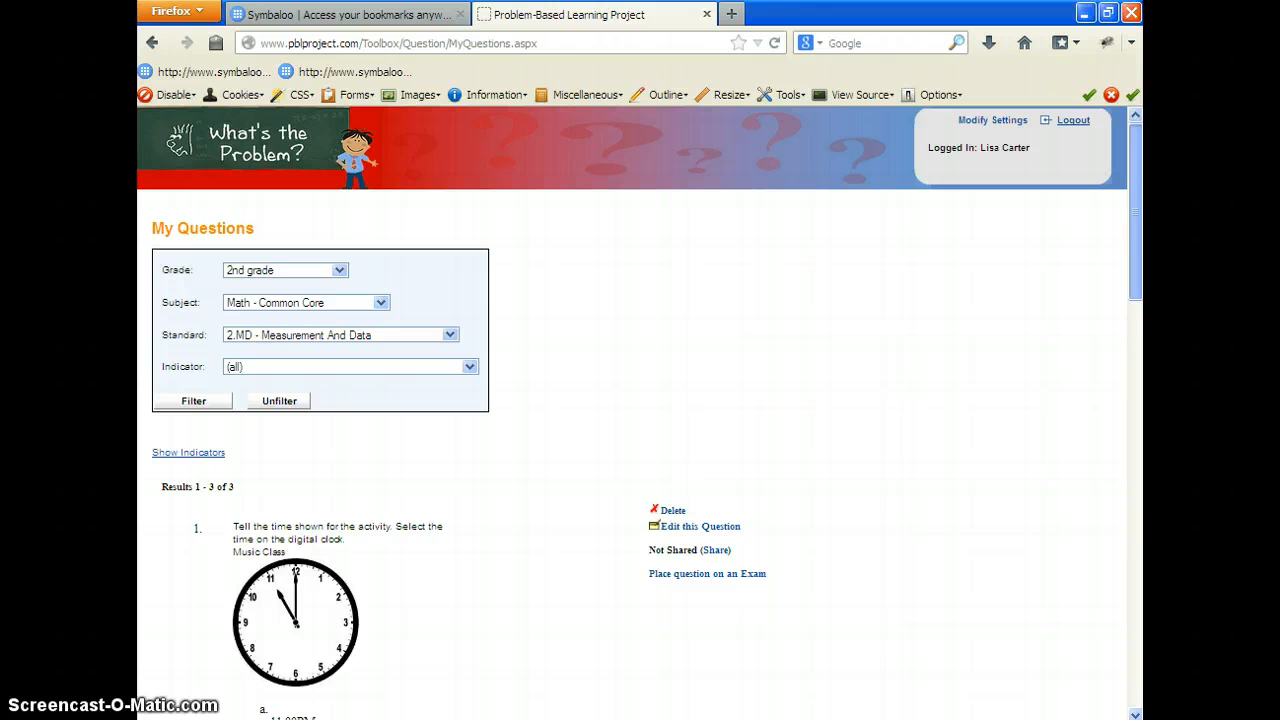
Step: Return to the Teacher Toolbox Resources through the start page and open My Images
click(258, 146)
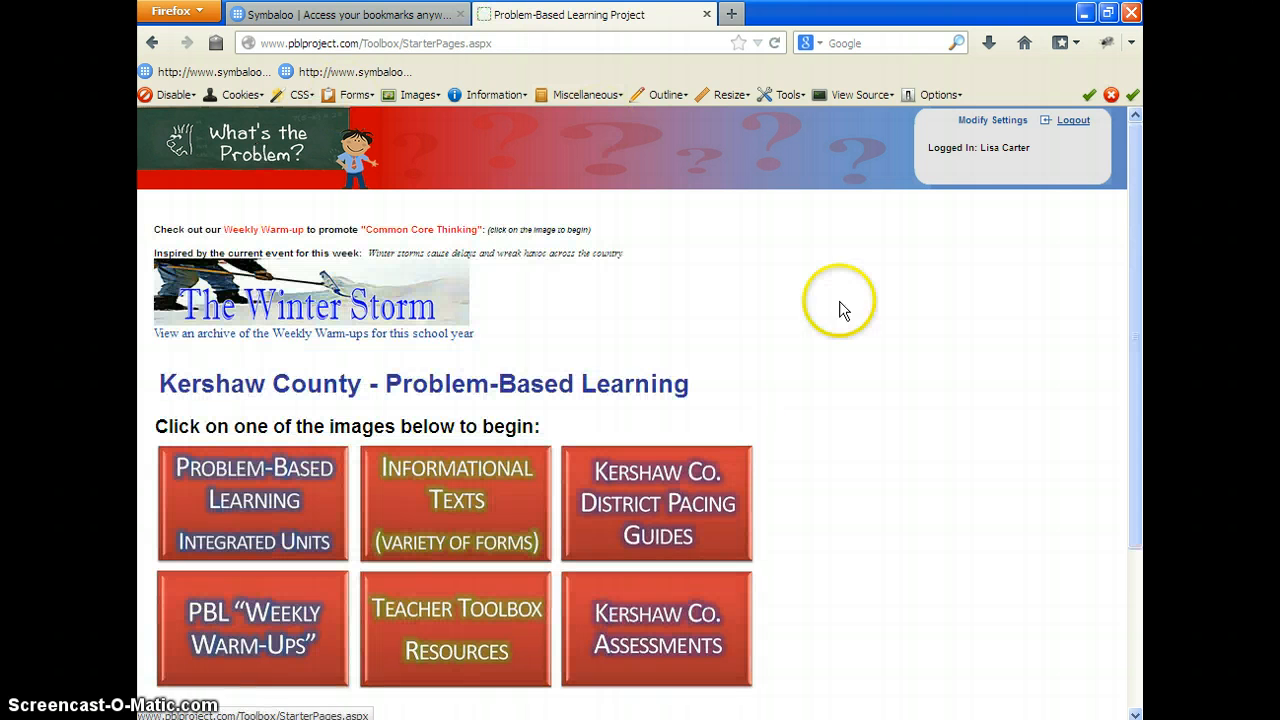
click(461, 624)
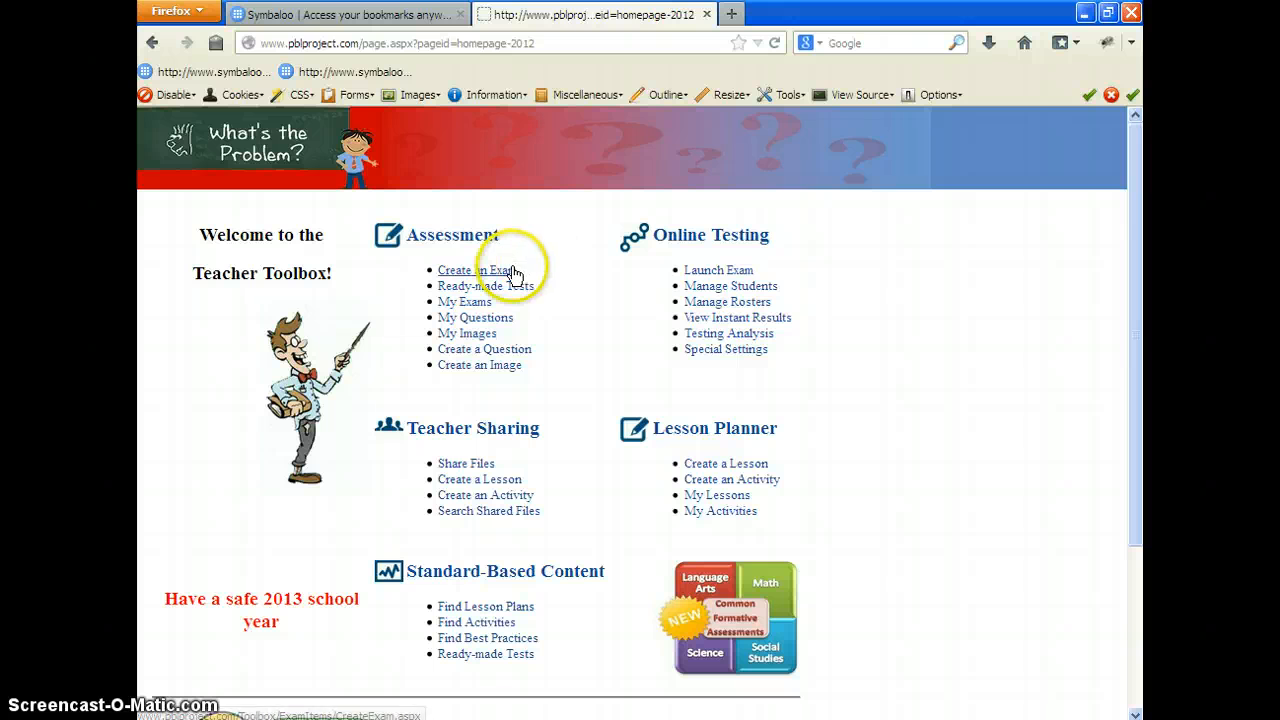
click(498, 334)
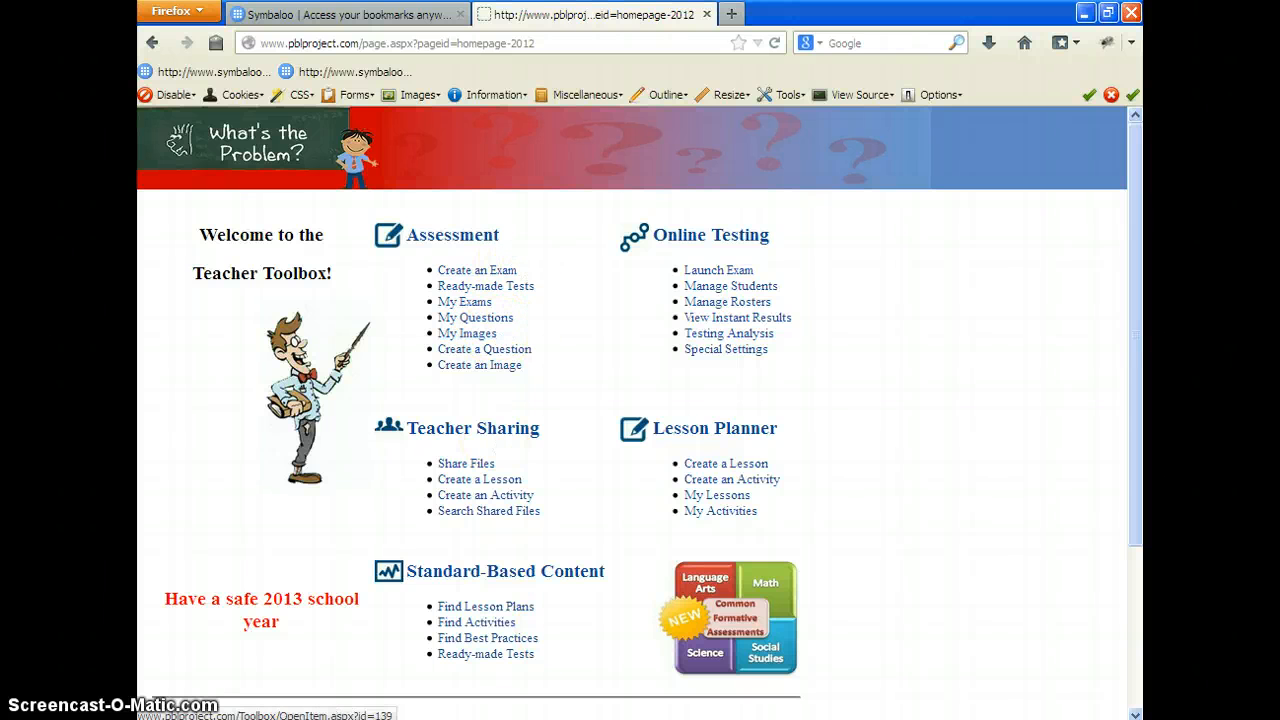